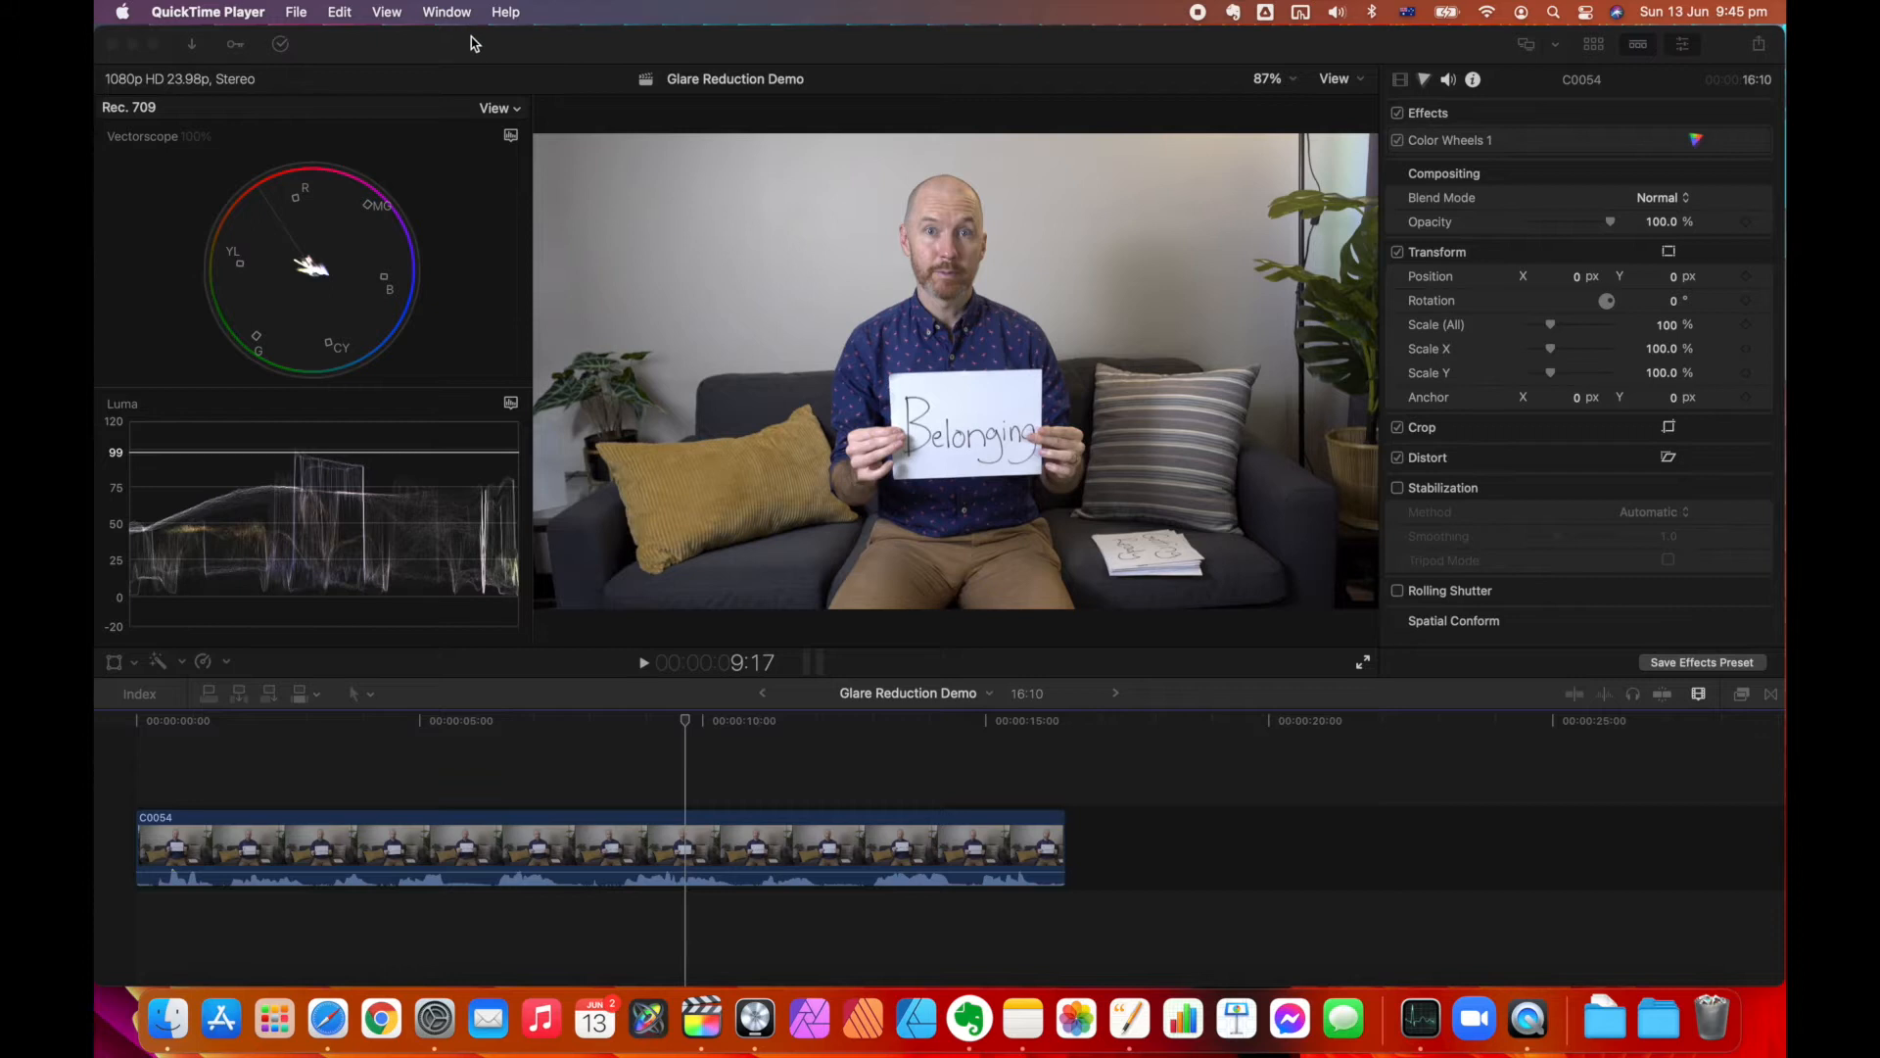
# Step: Switch to Final Cut Pro and compare the clip with and without its Color Wheels 1 correction
pyautogui.click(471, 43)
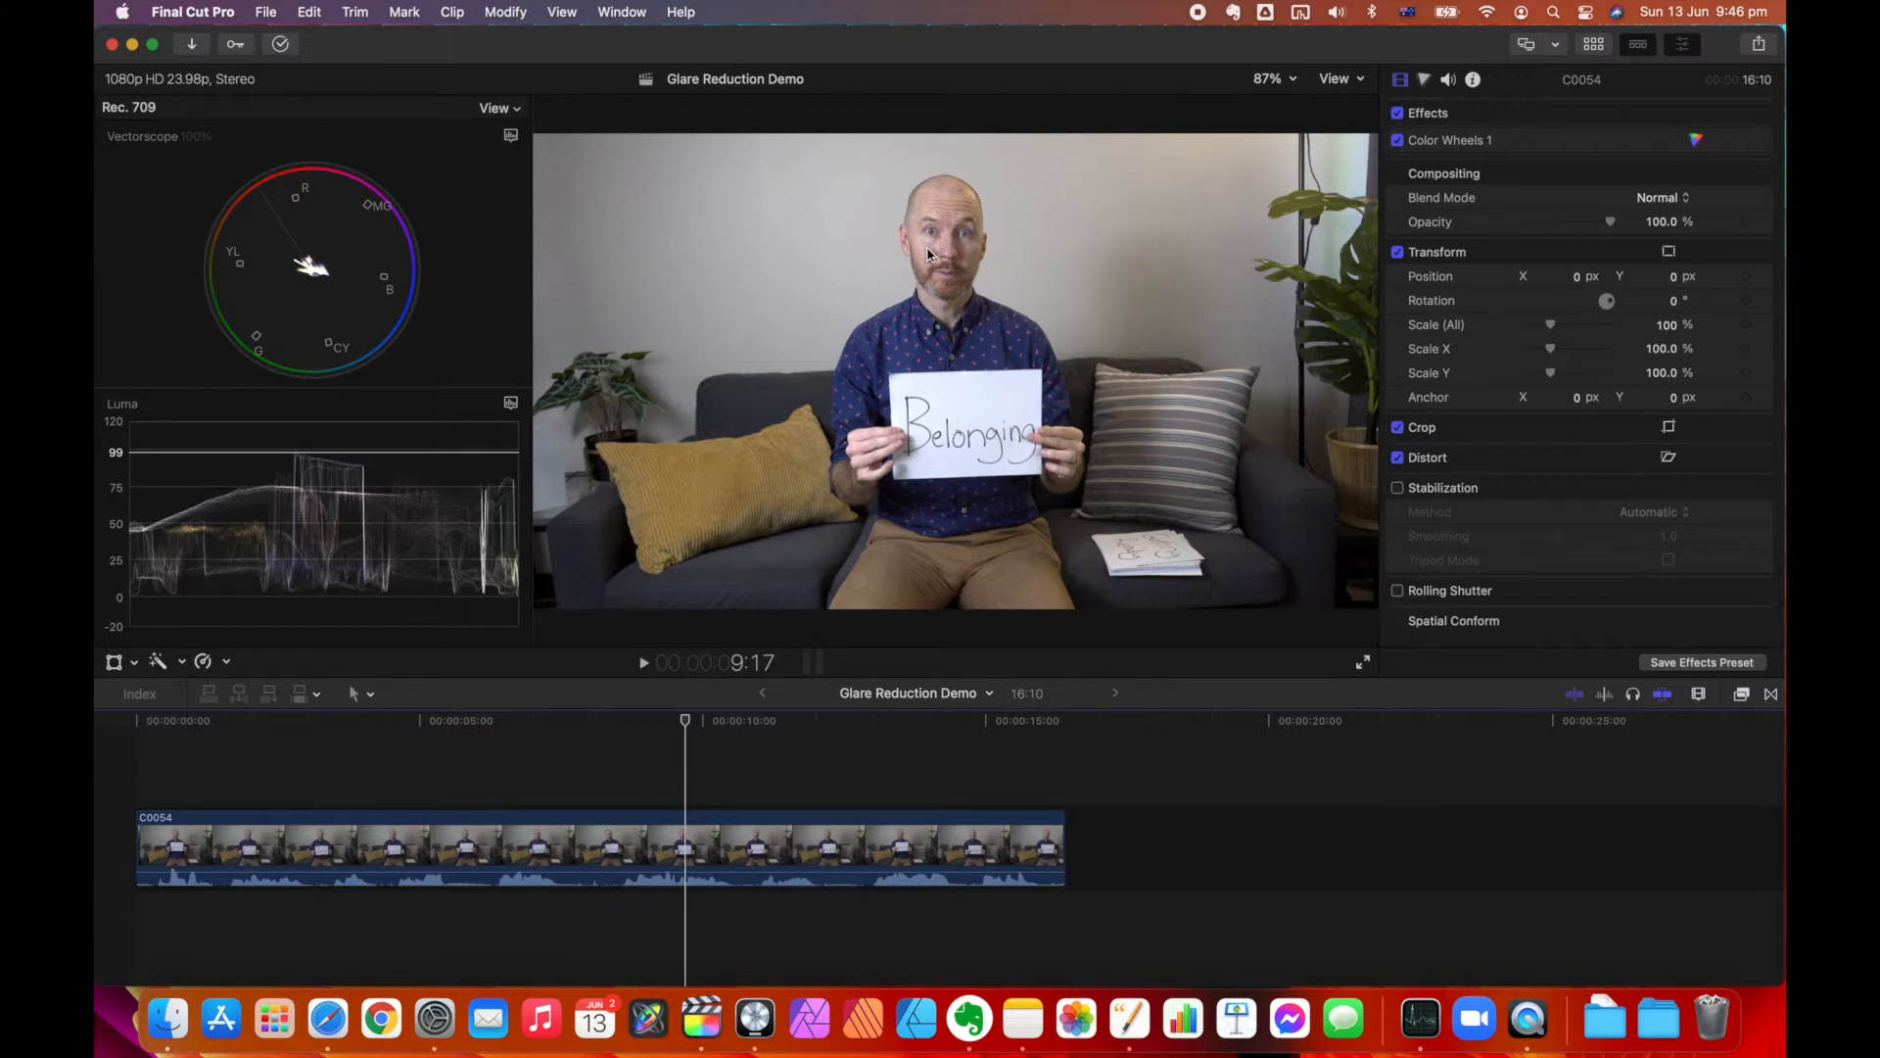
pyautogui.click(1398, 141)
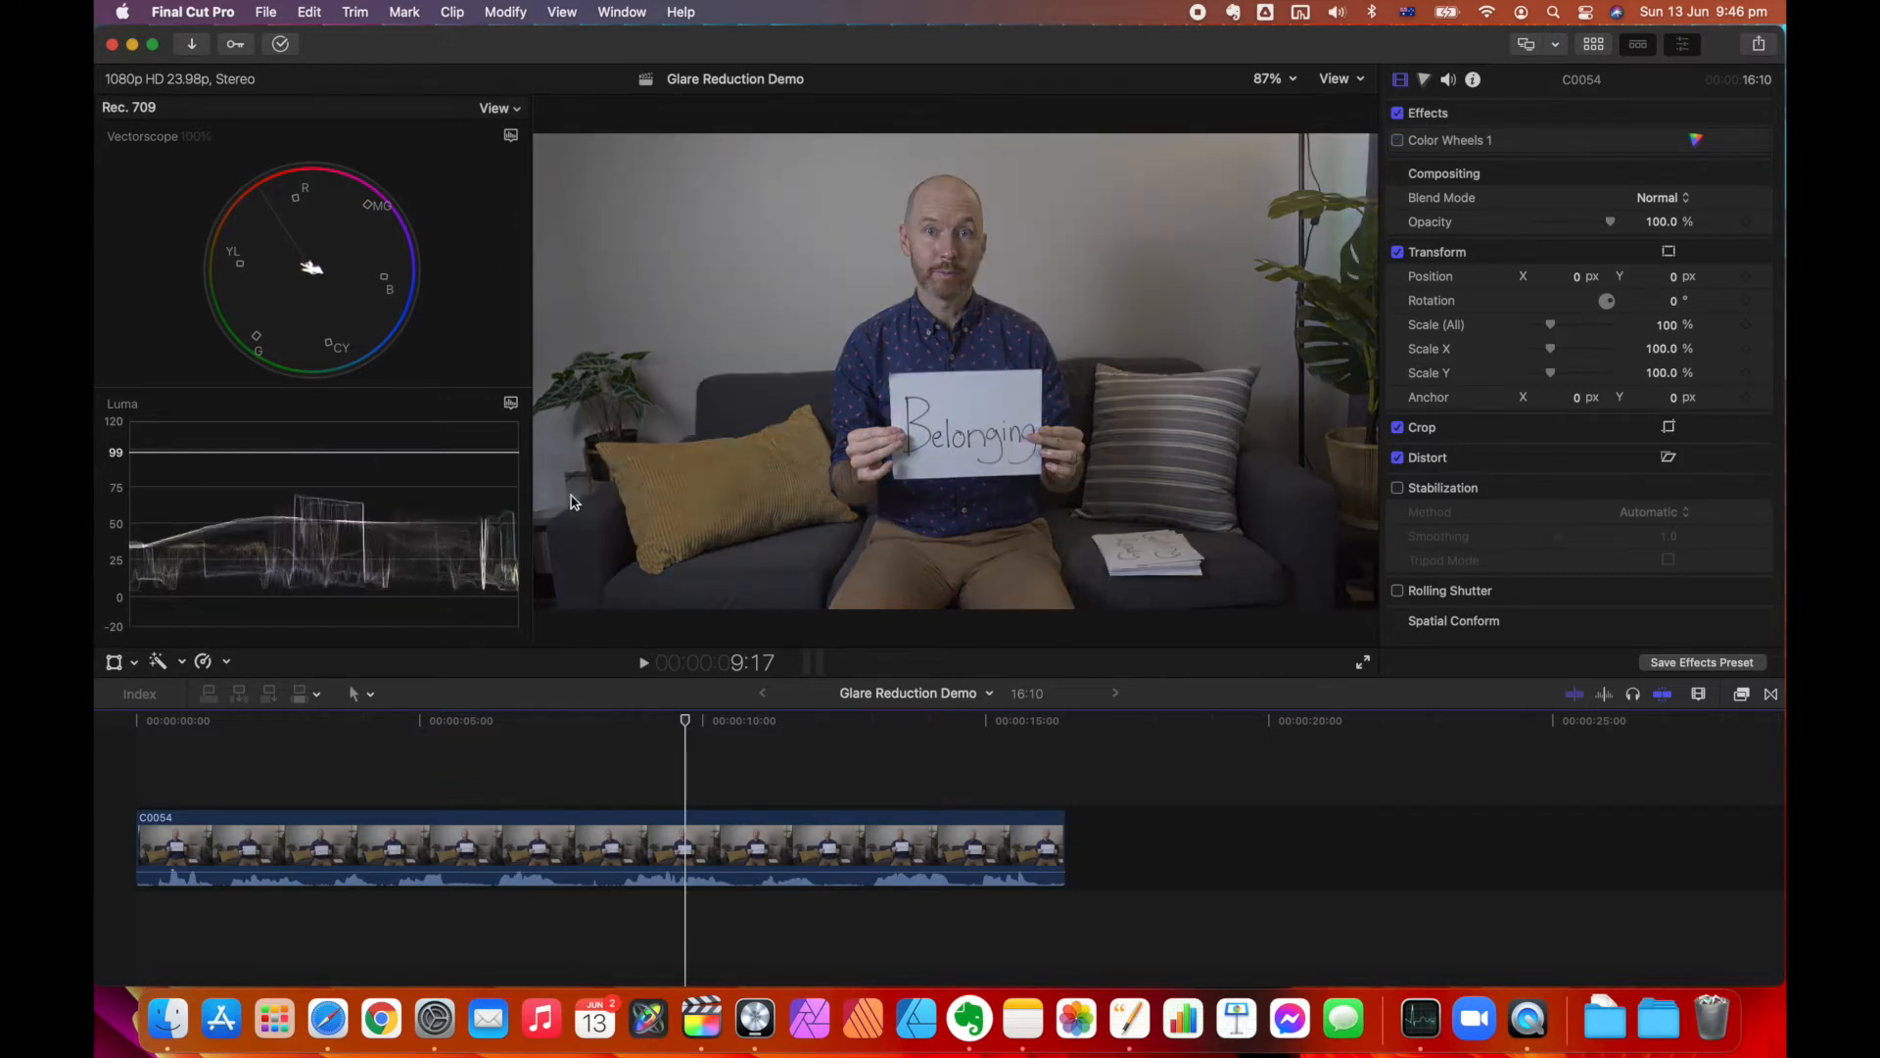
pyautogui.click(1398, 141)
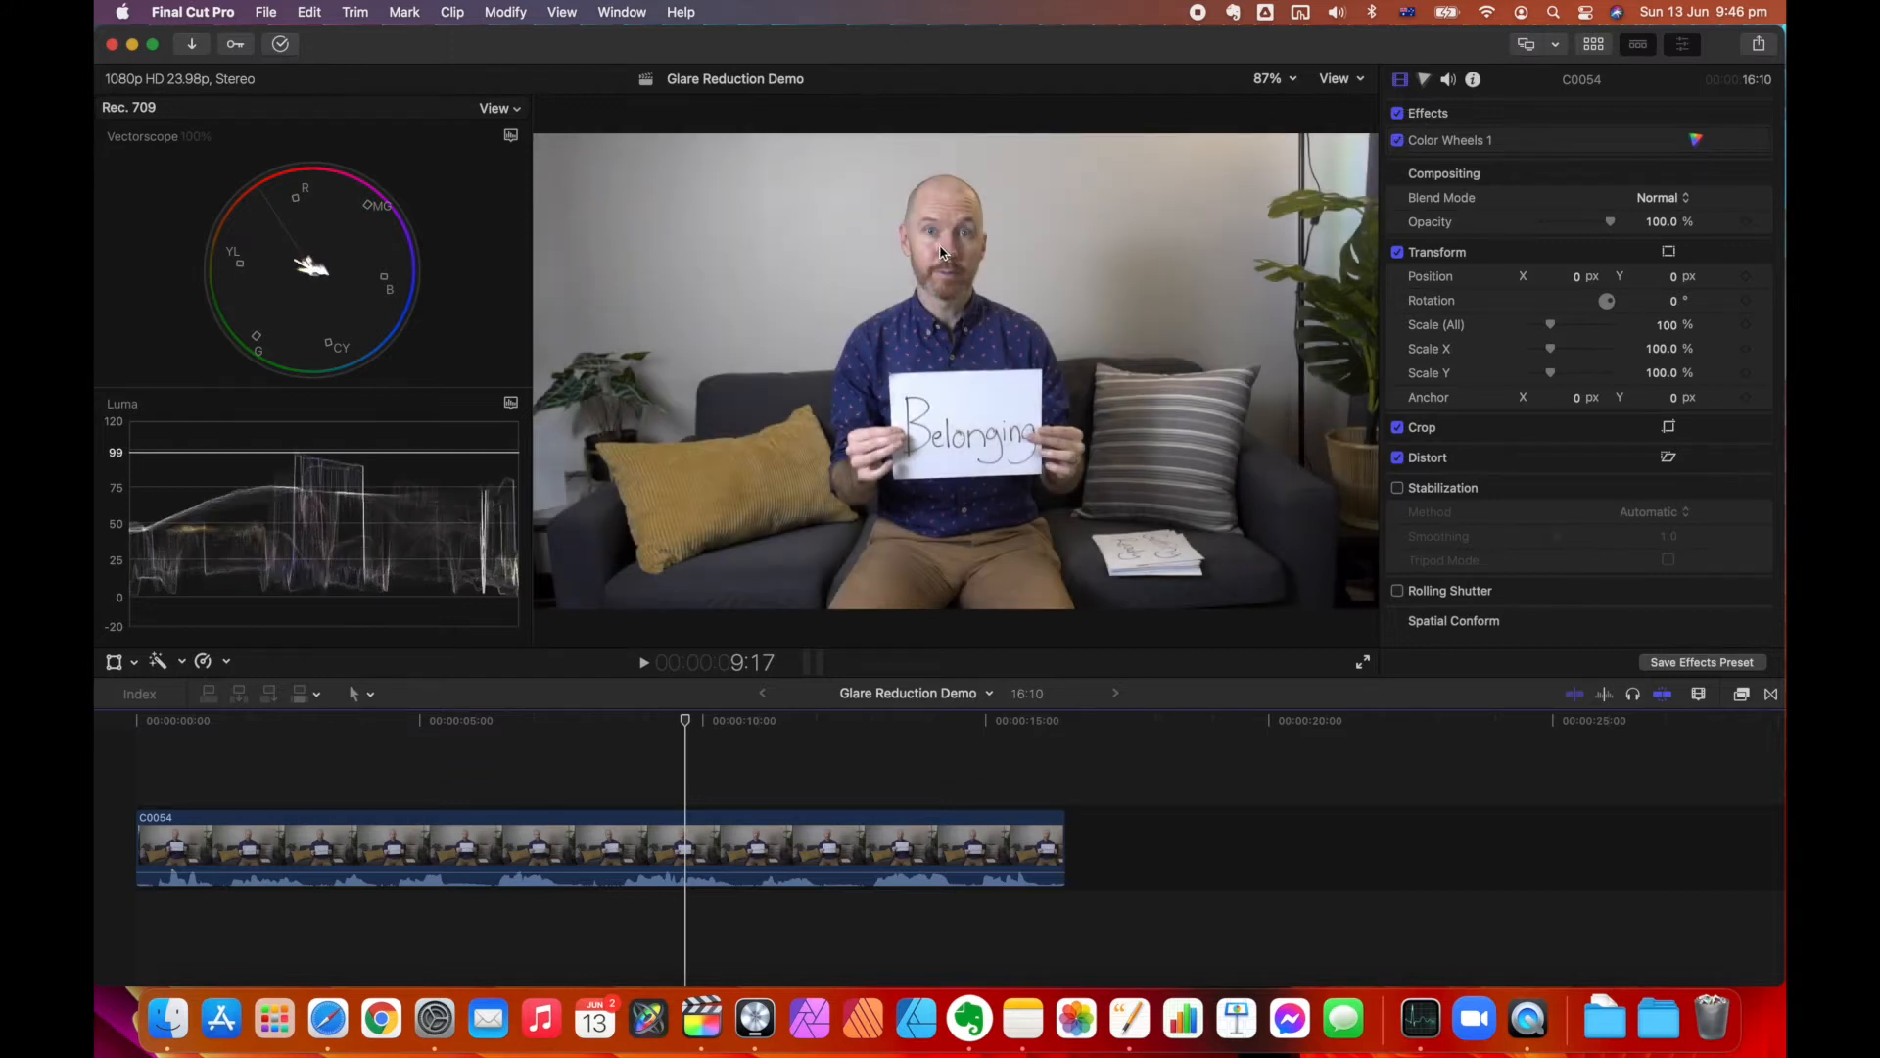
pyautogui.click(616, 12)
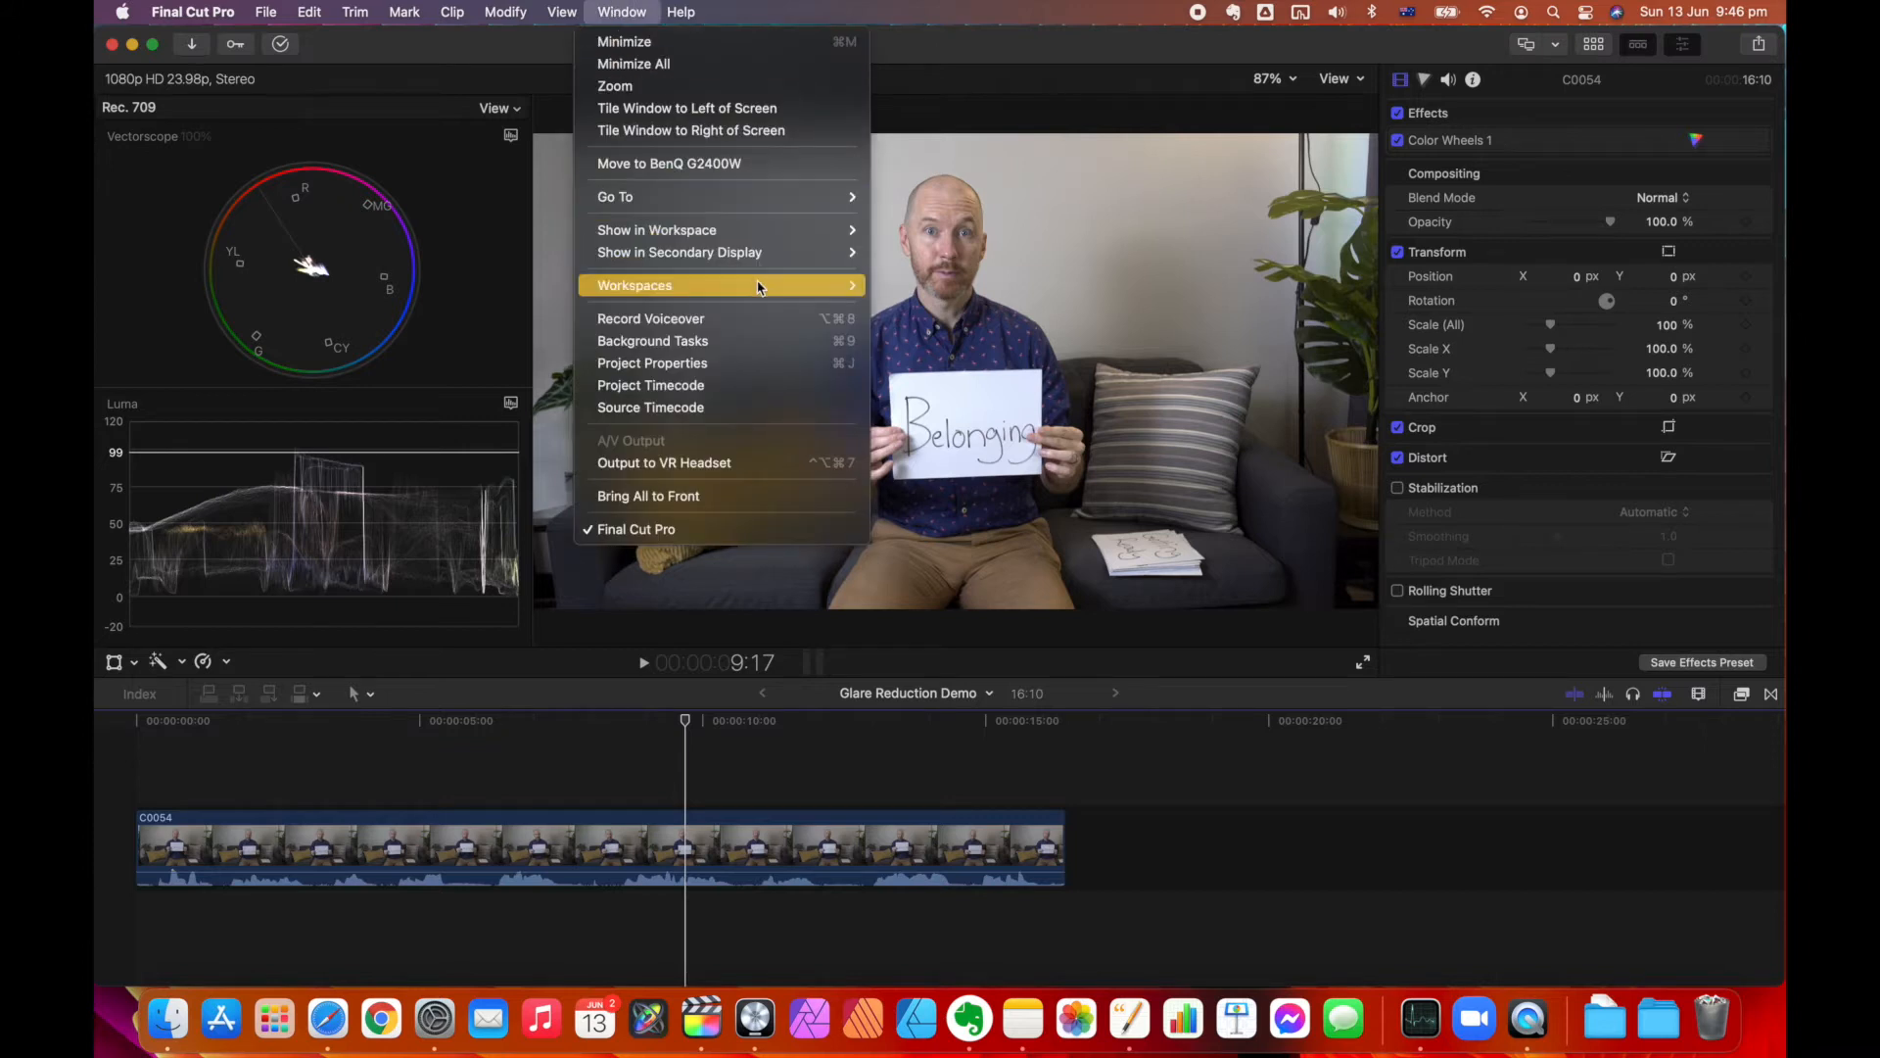
pyautogui.moveTo(757, 286)
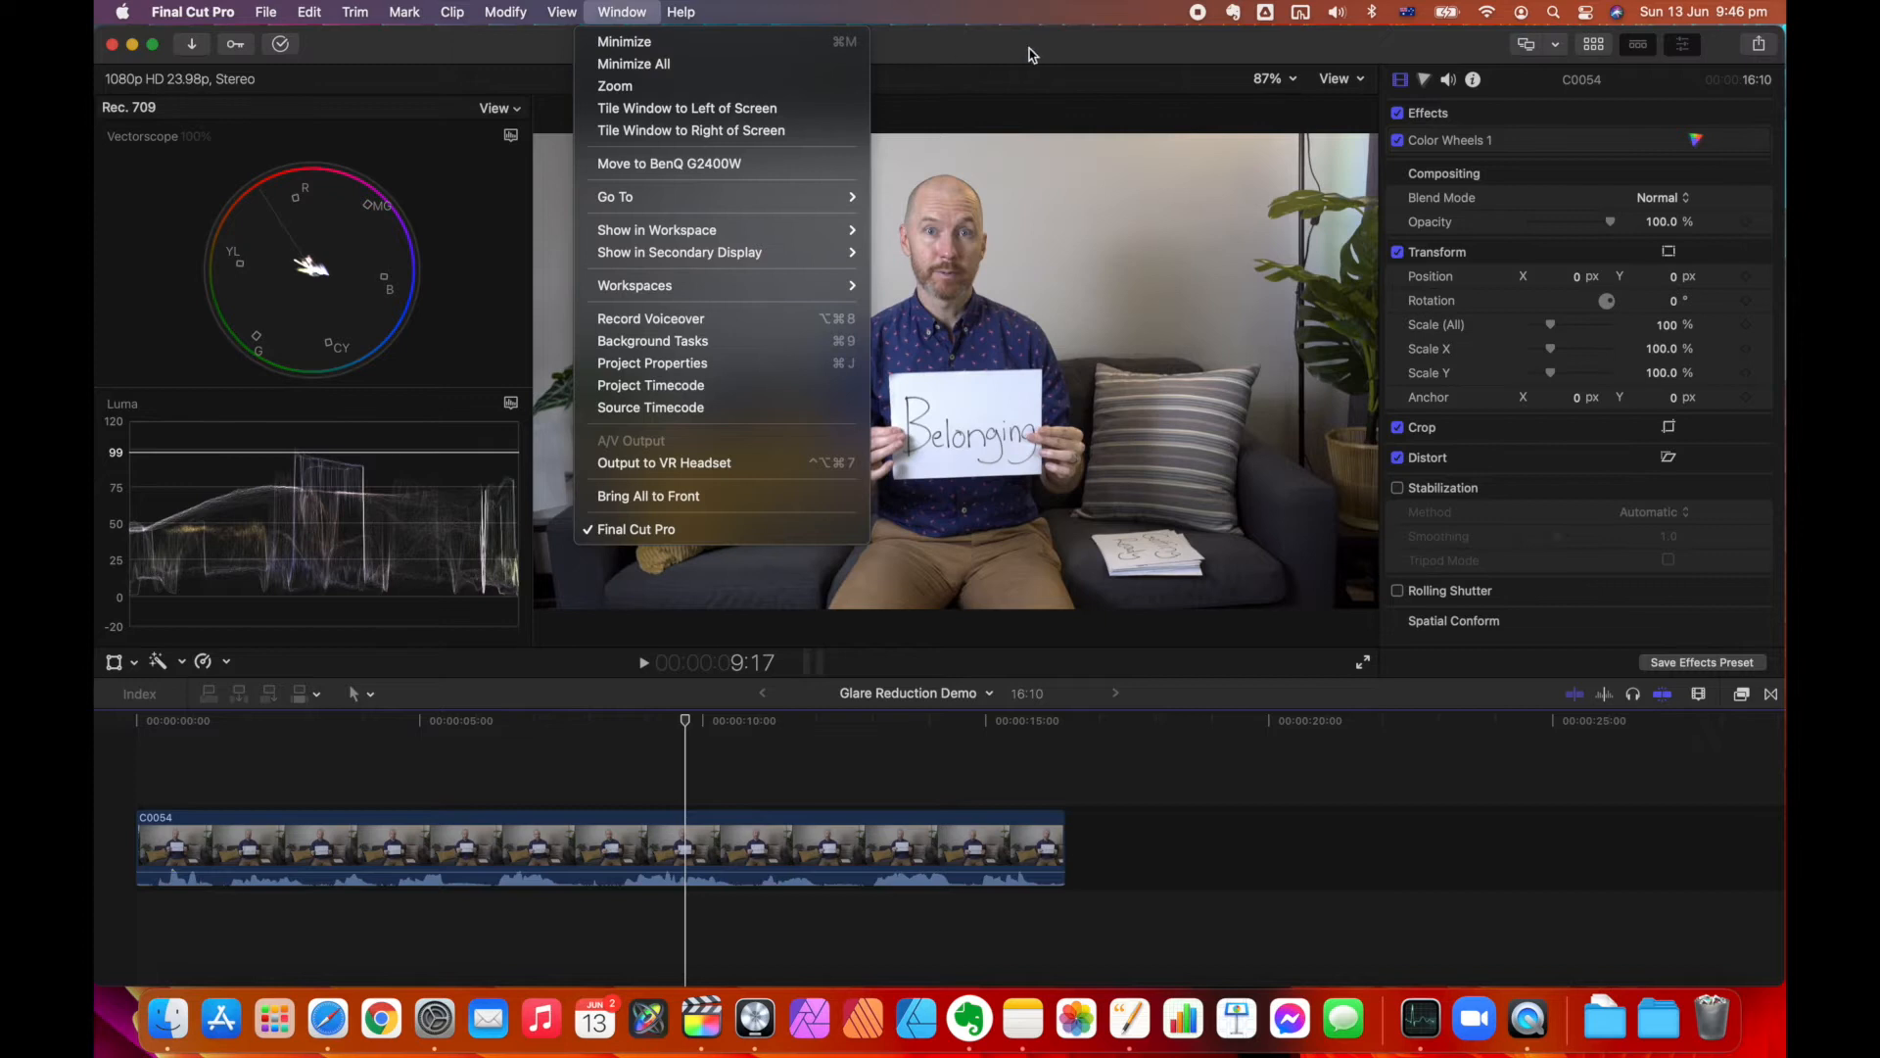
pyautogui.click(1033, 55)
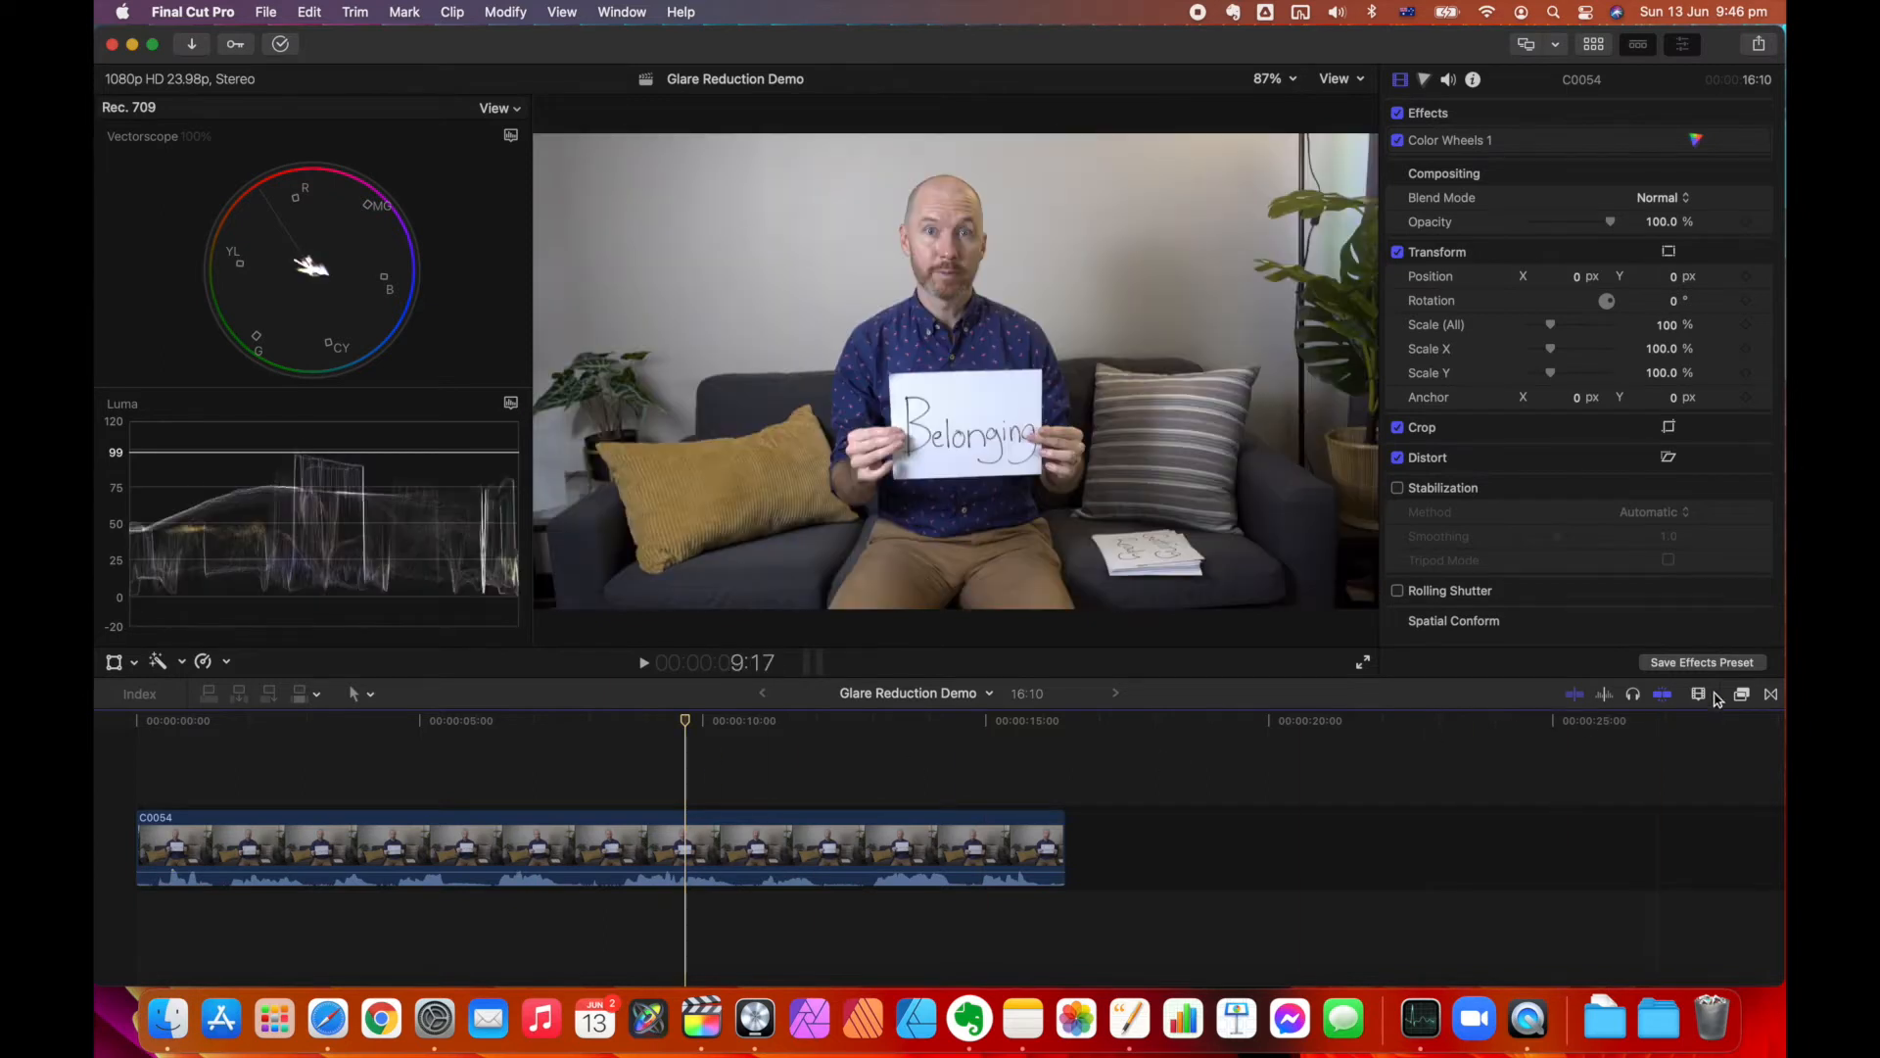
# Step: Apply the Gaussian effect from the Blur category to clip C0054
pyautogui.click(1740, 694)
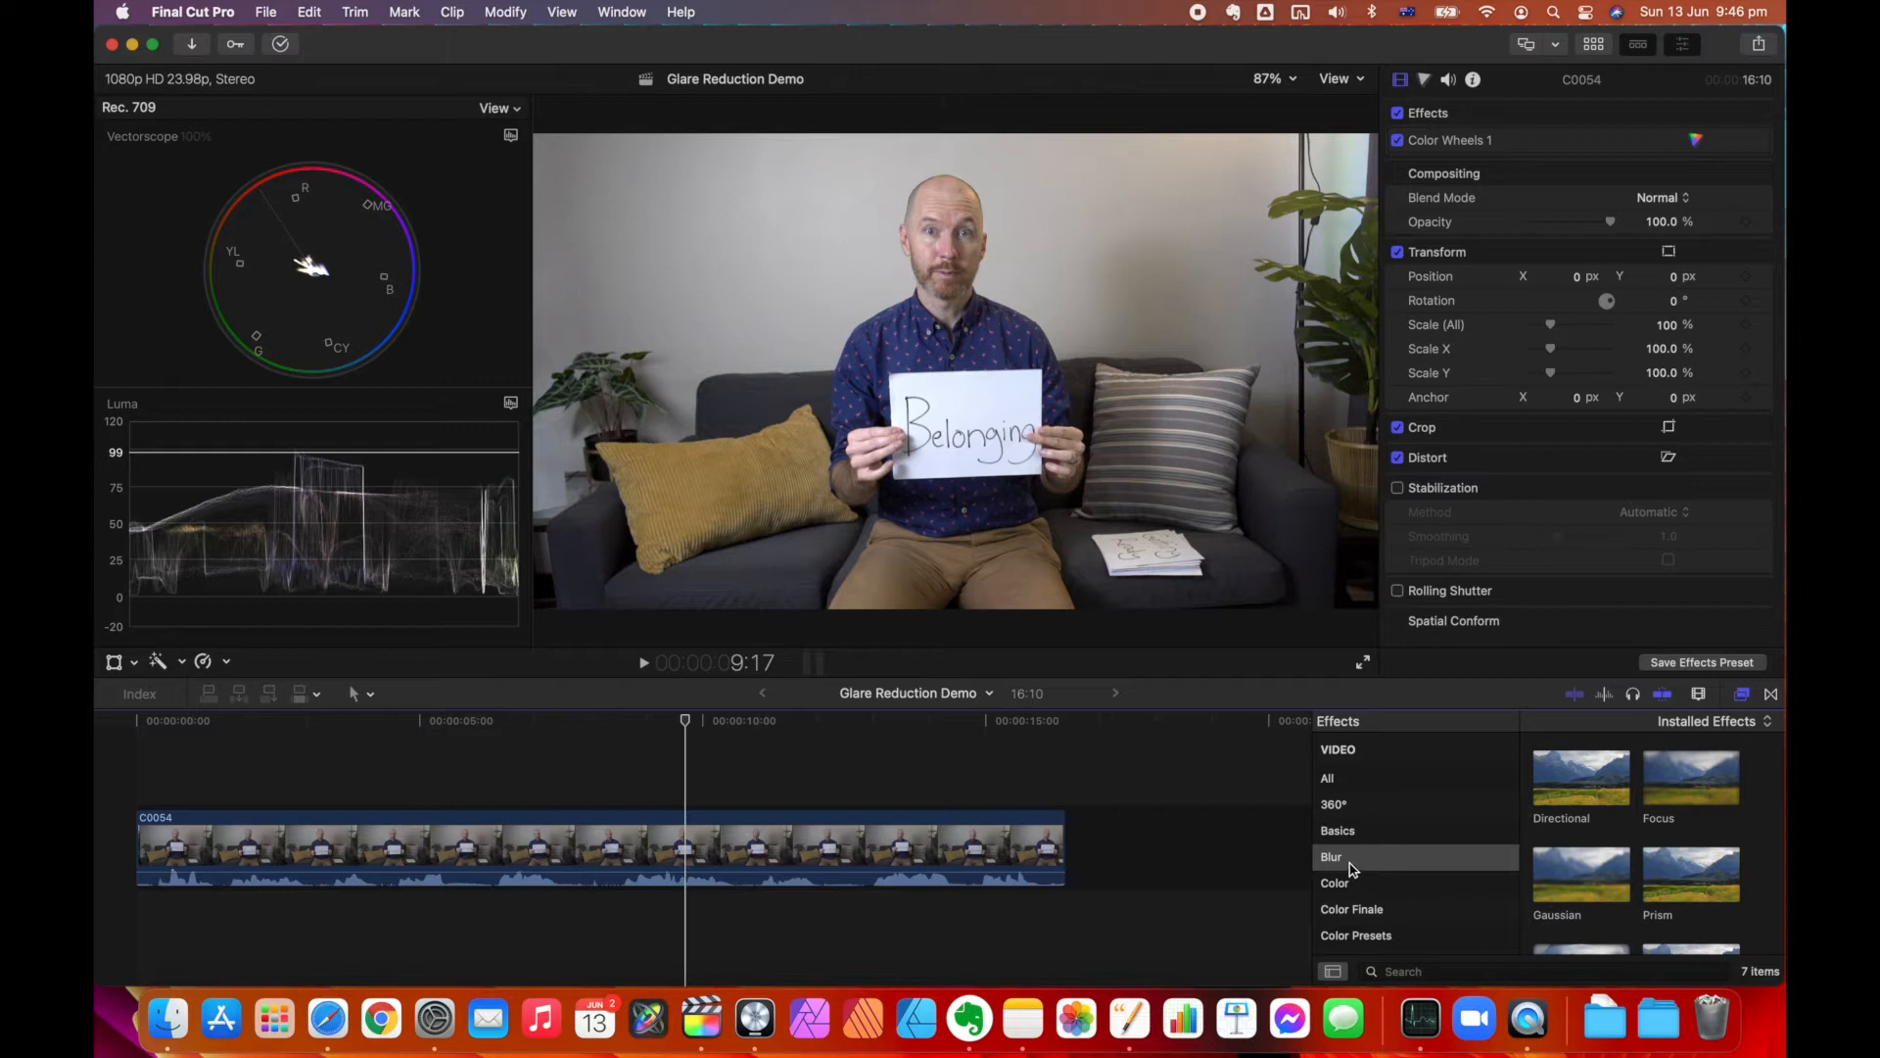
pyautogui.click(1338, 865)
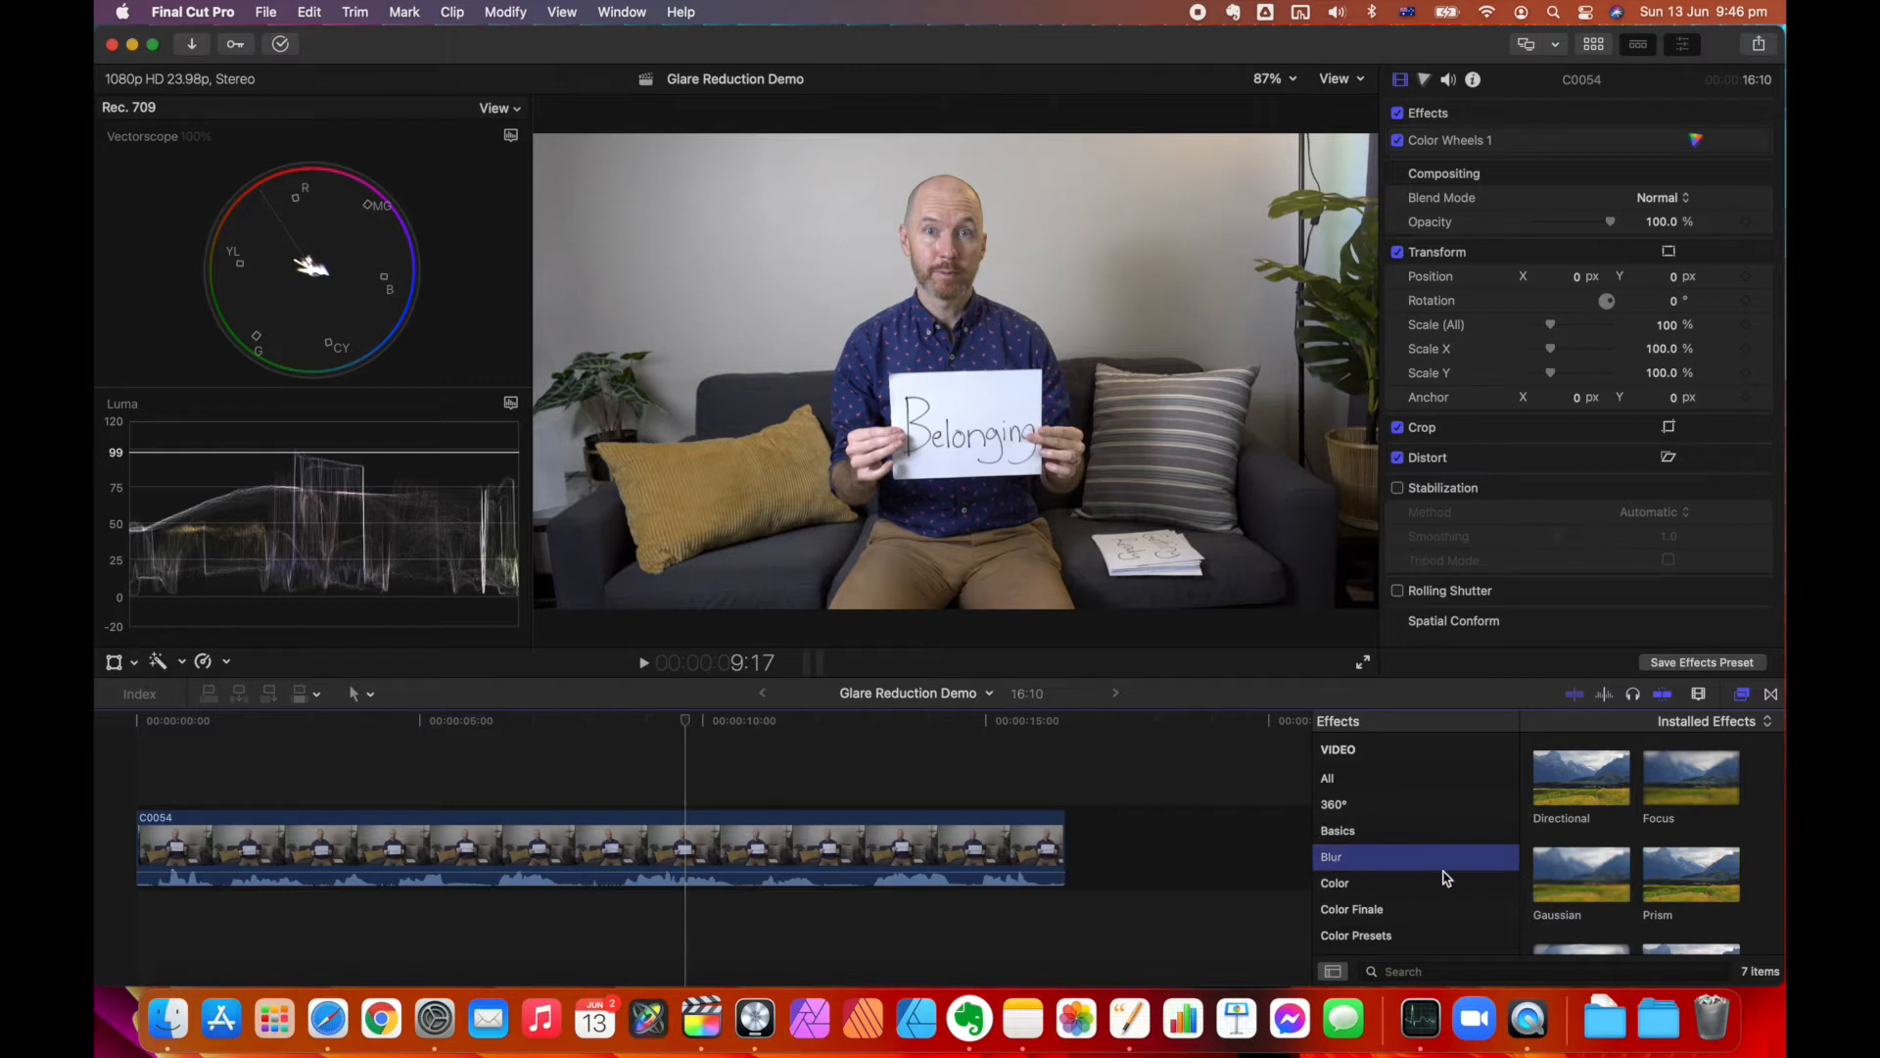
pyautogui.scroll(-2, 1596, 882)
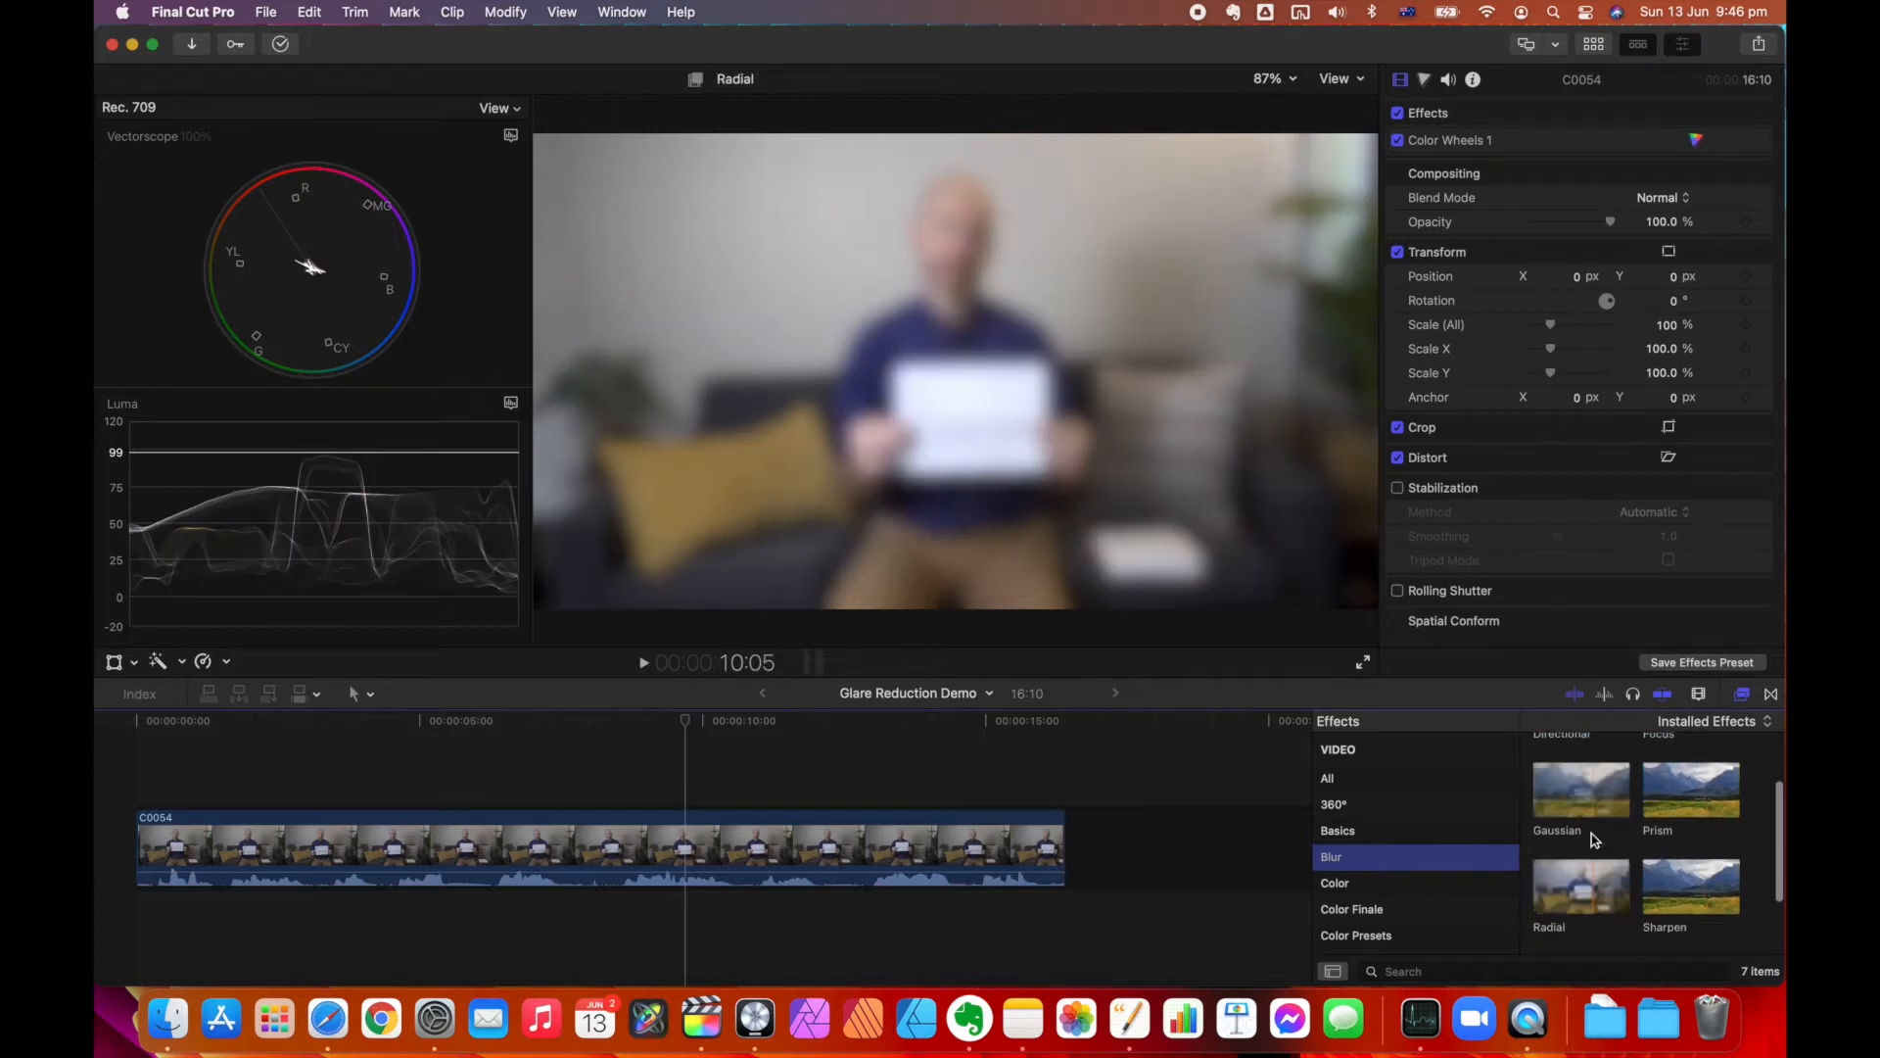
pyautogui.moveTo(1582, 790); pyautogui.dragTo(821, 840)
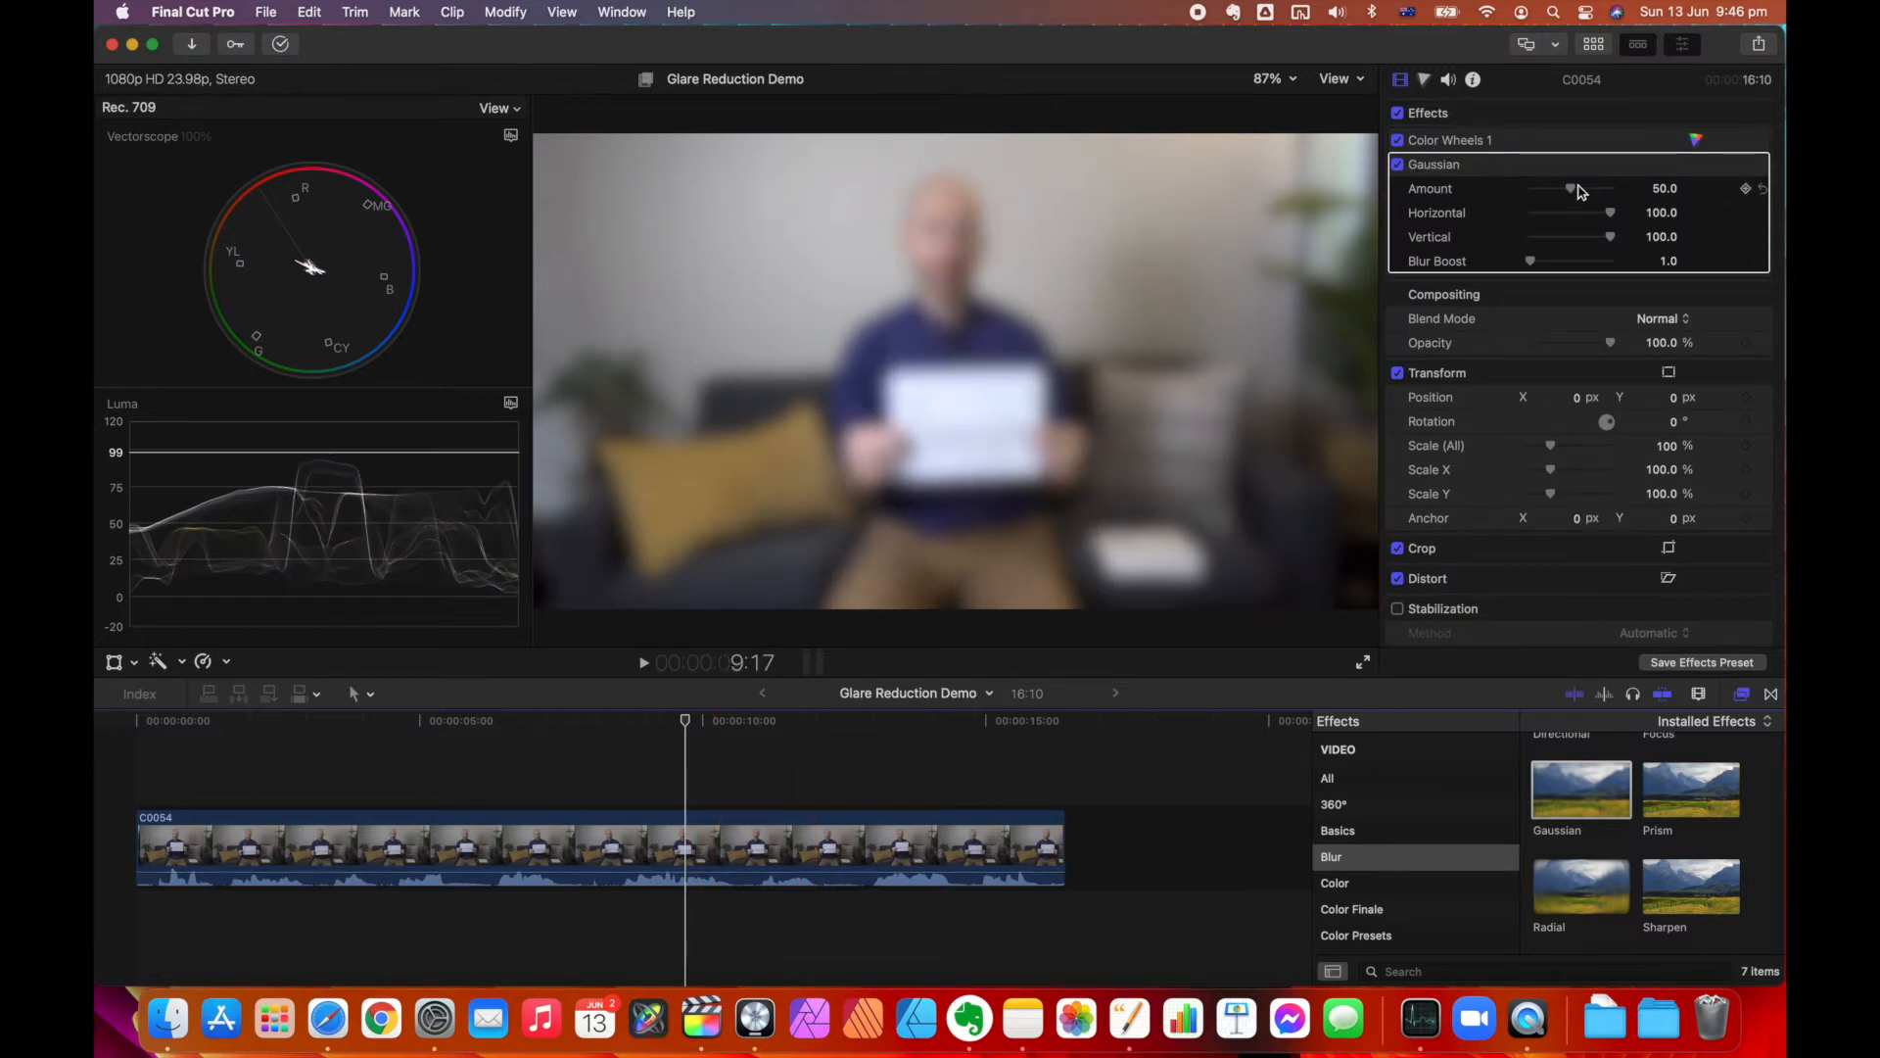
# Step: Add a color mask to the Gaussian effect and set the blur Amount to 0
pyautogui.click(1670, 168)
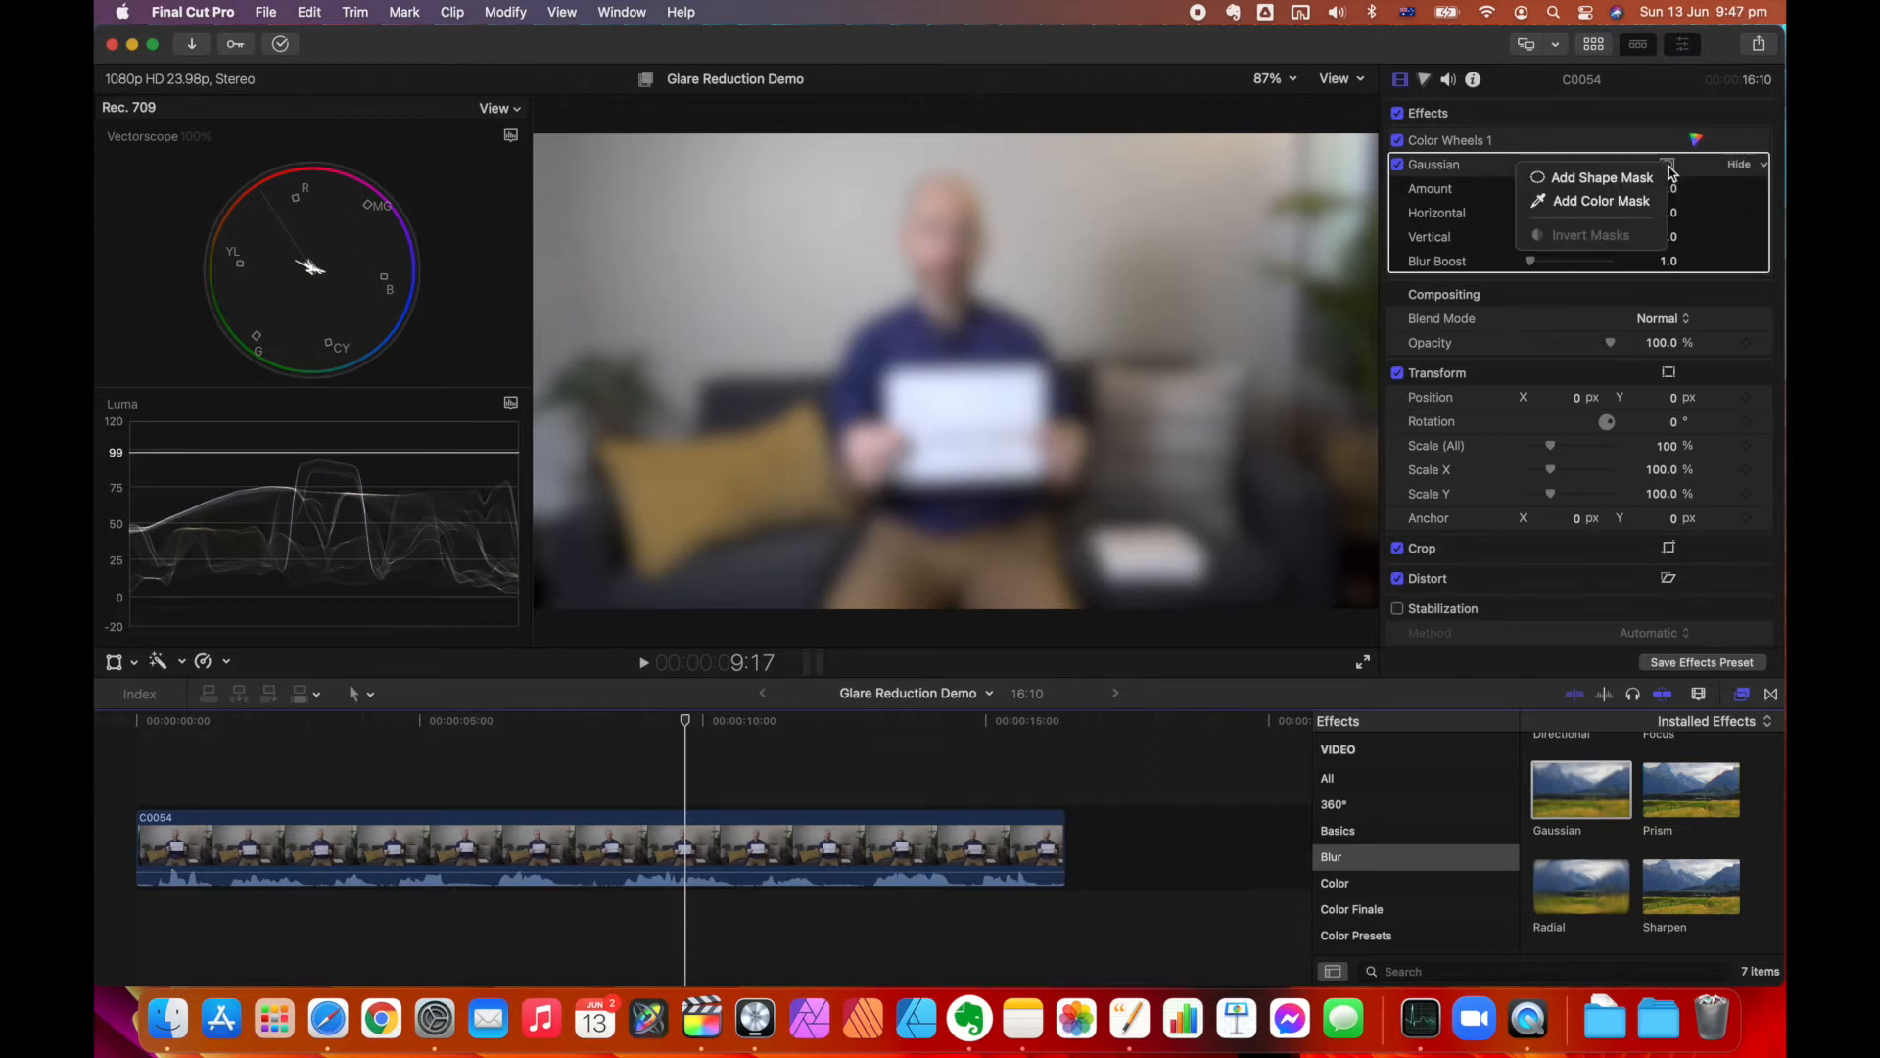
pyautogui.click(1637, 203)
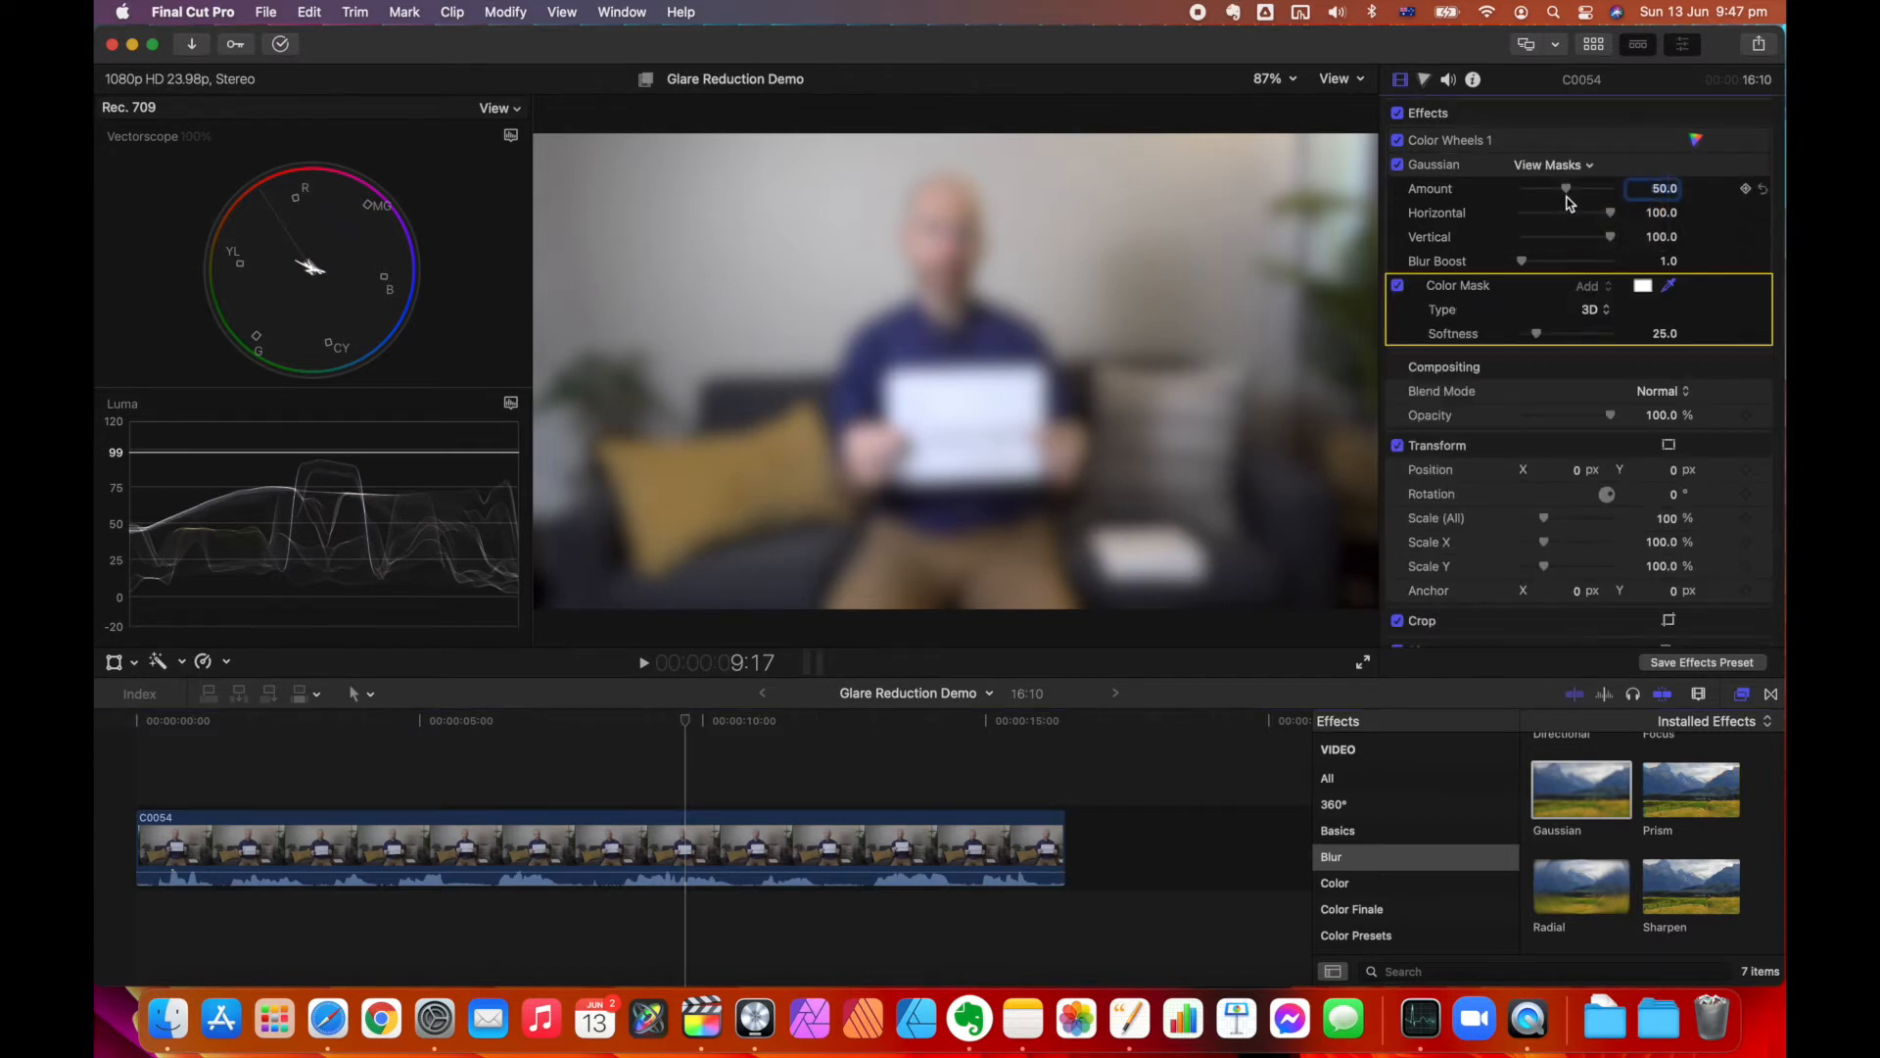
pyautogui.moveTo(1568, 193); pyautogui.dragTo(1499, 195)
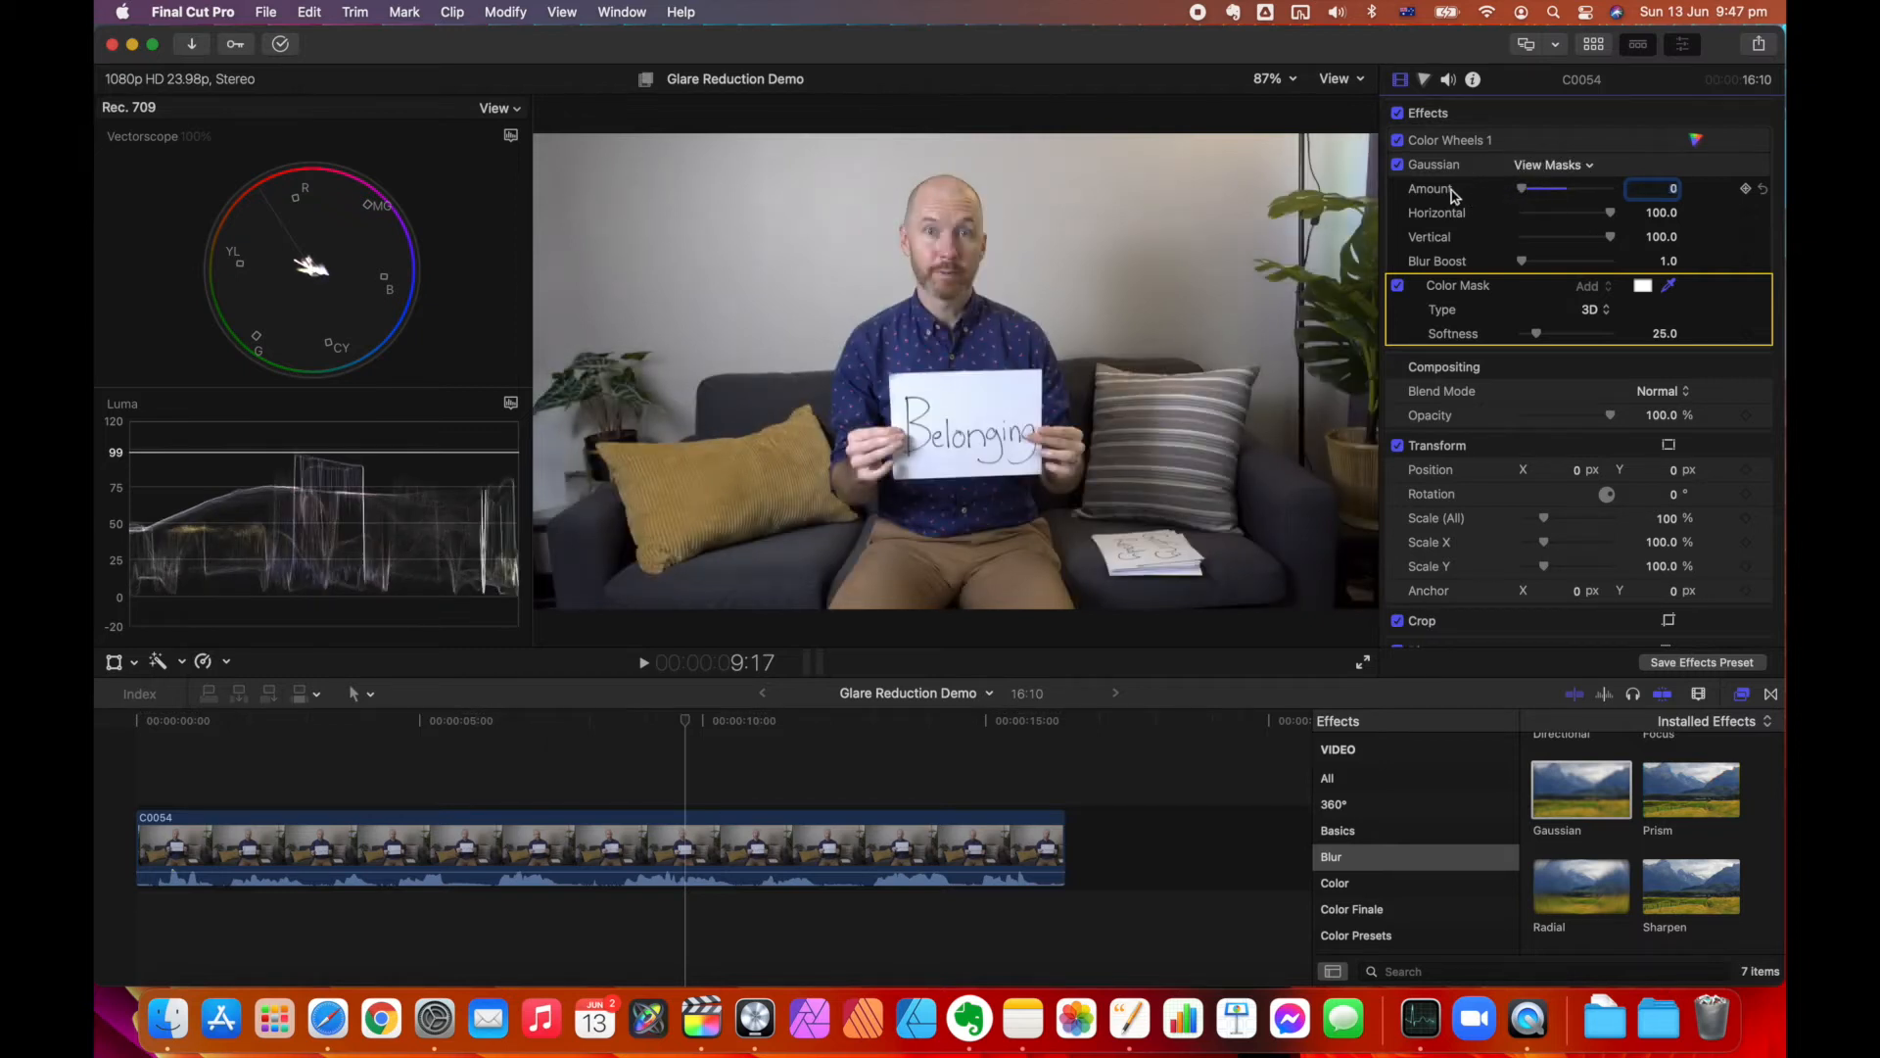
# Step: Sample the shiny skin on the man's cheek beside the nose at 11:13 as the Gaussian color mask's colour
pyautogui.click(1294, 85)
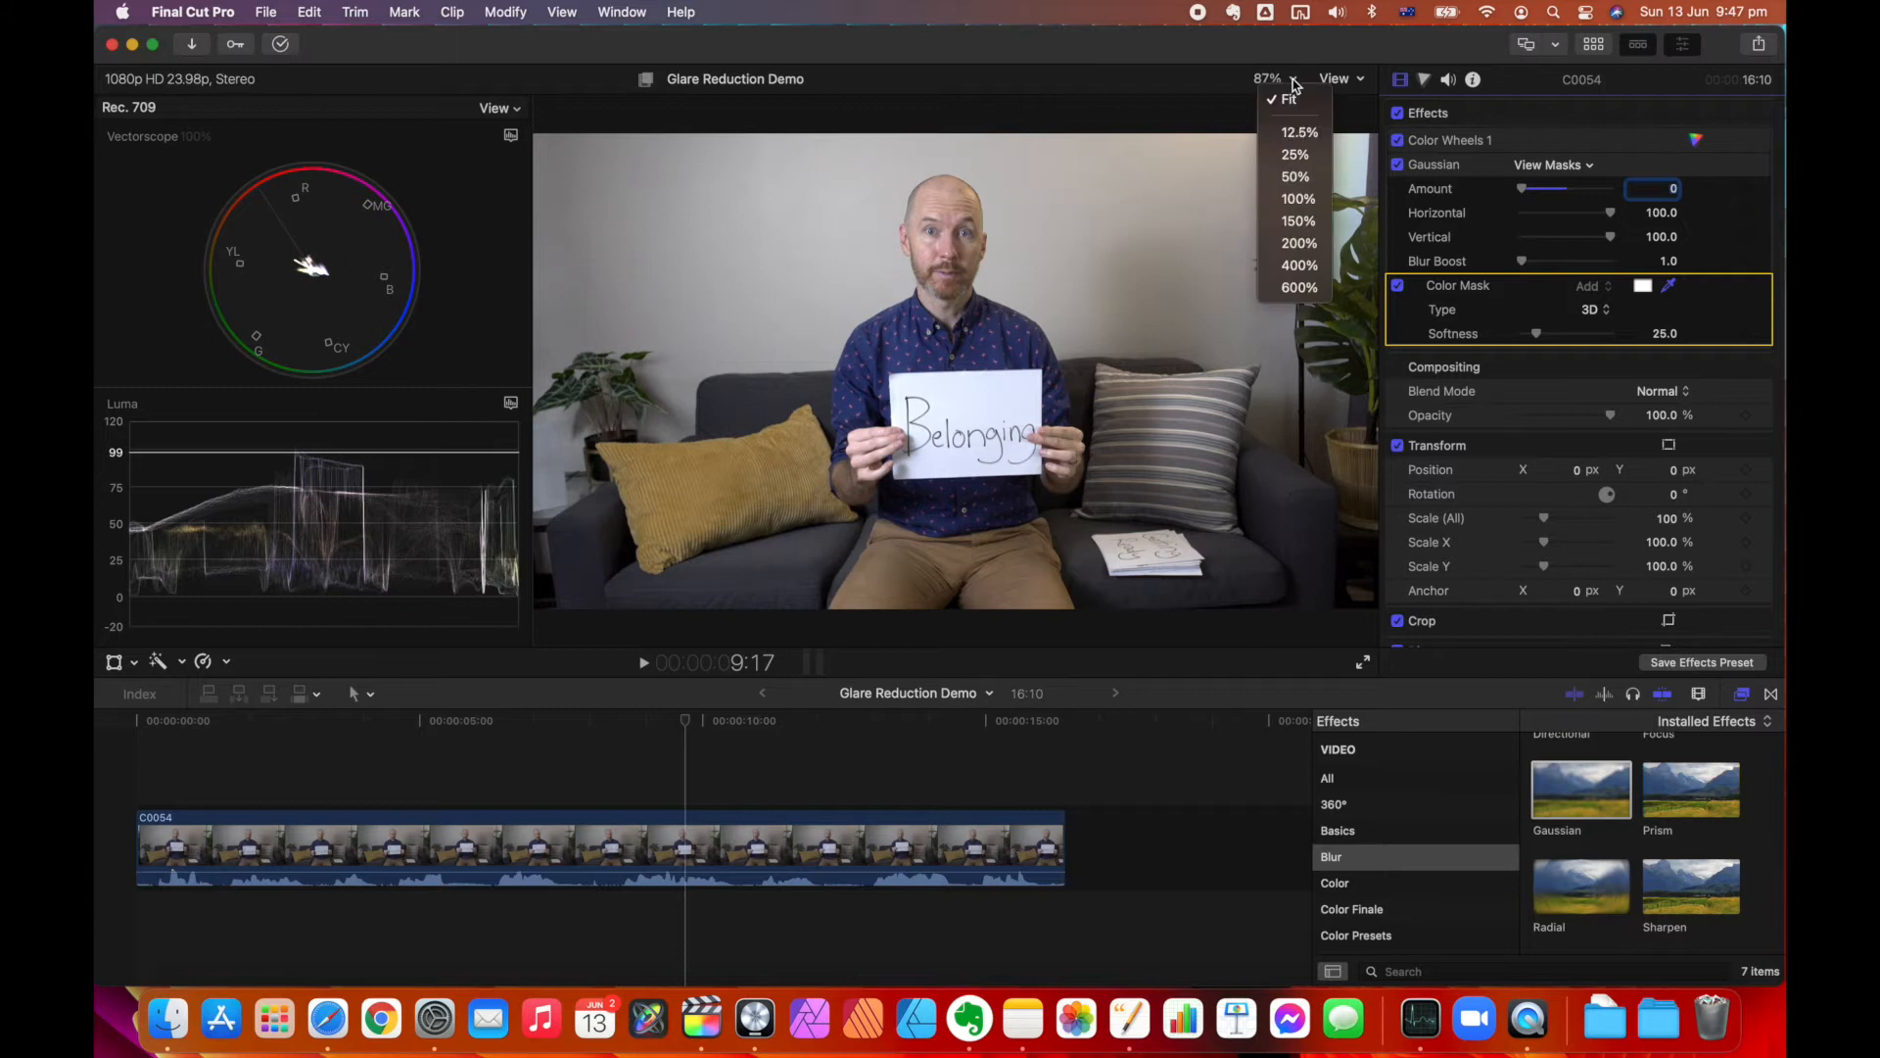
pyautogui.click(1310, 269)
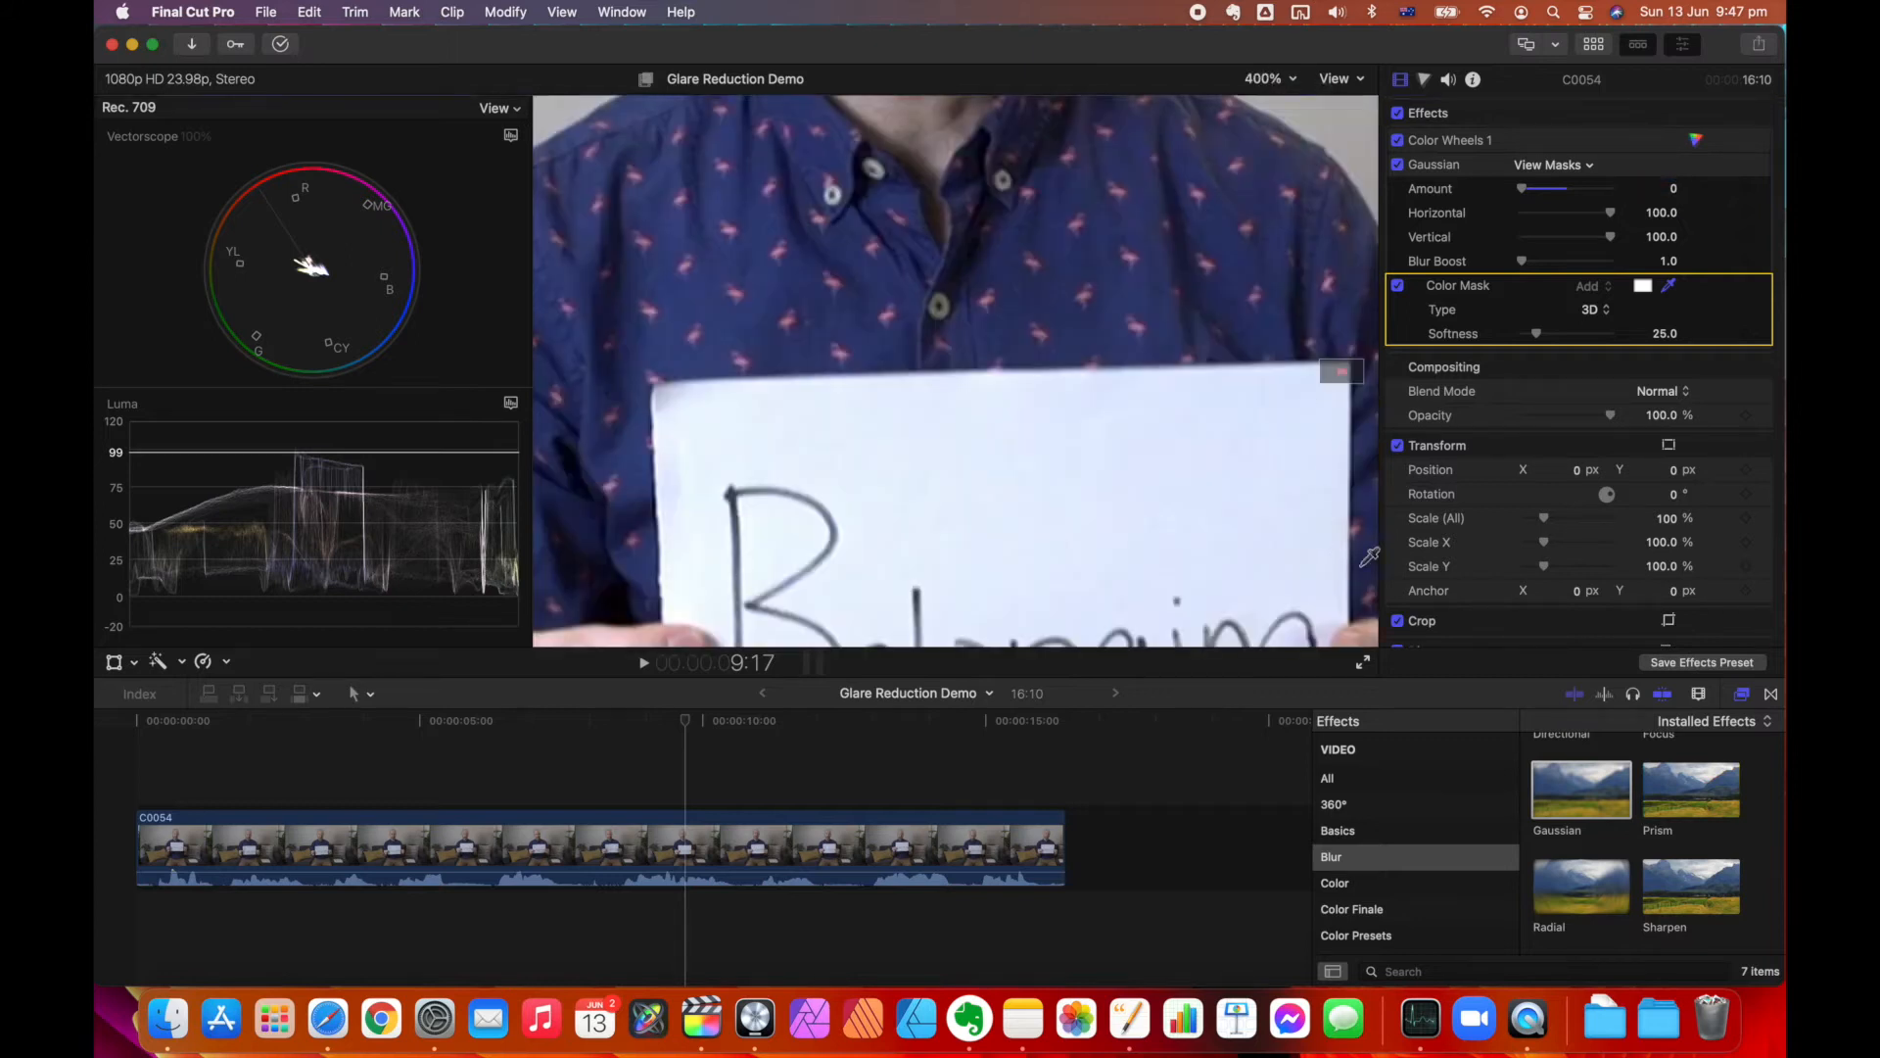
pyautogui.moveTo(1340, 380); pyautogui.dragTo(1342, 370)
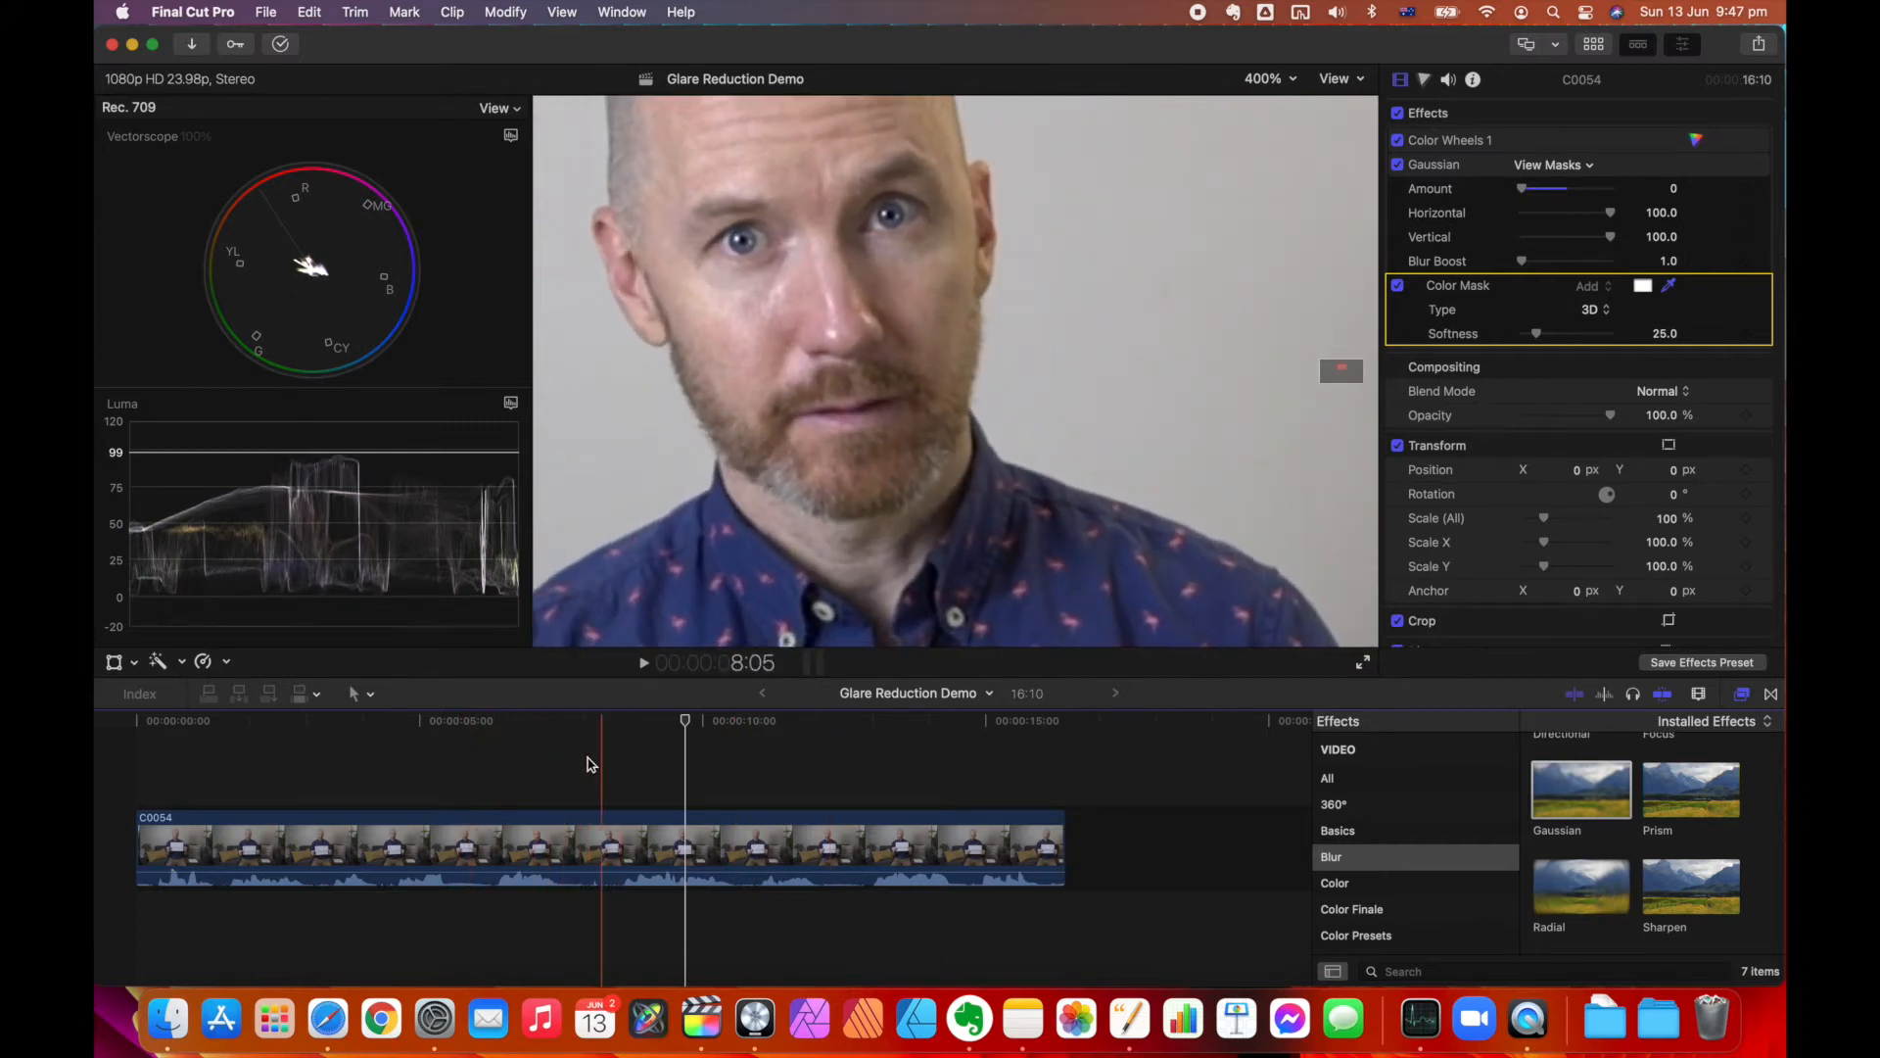
pyautogui.click(794, 749)
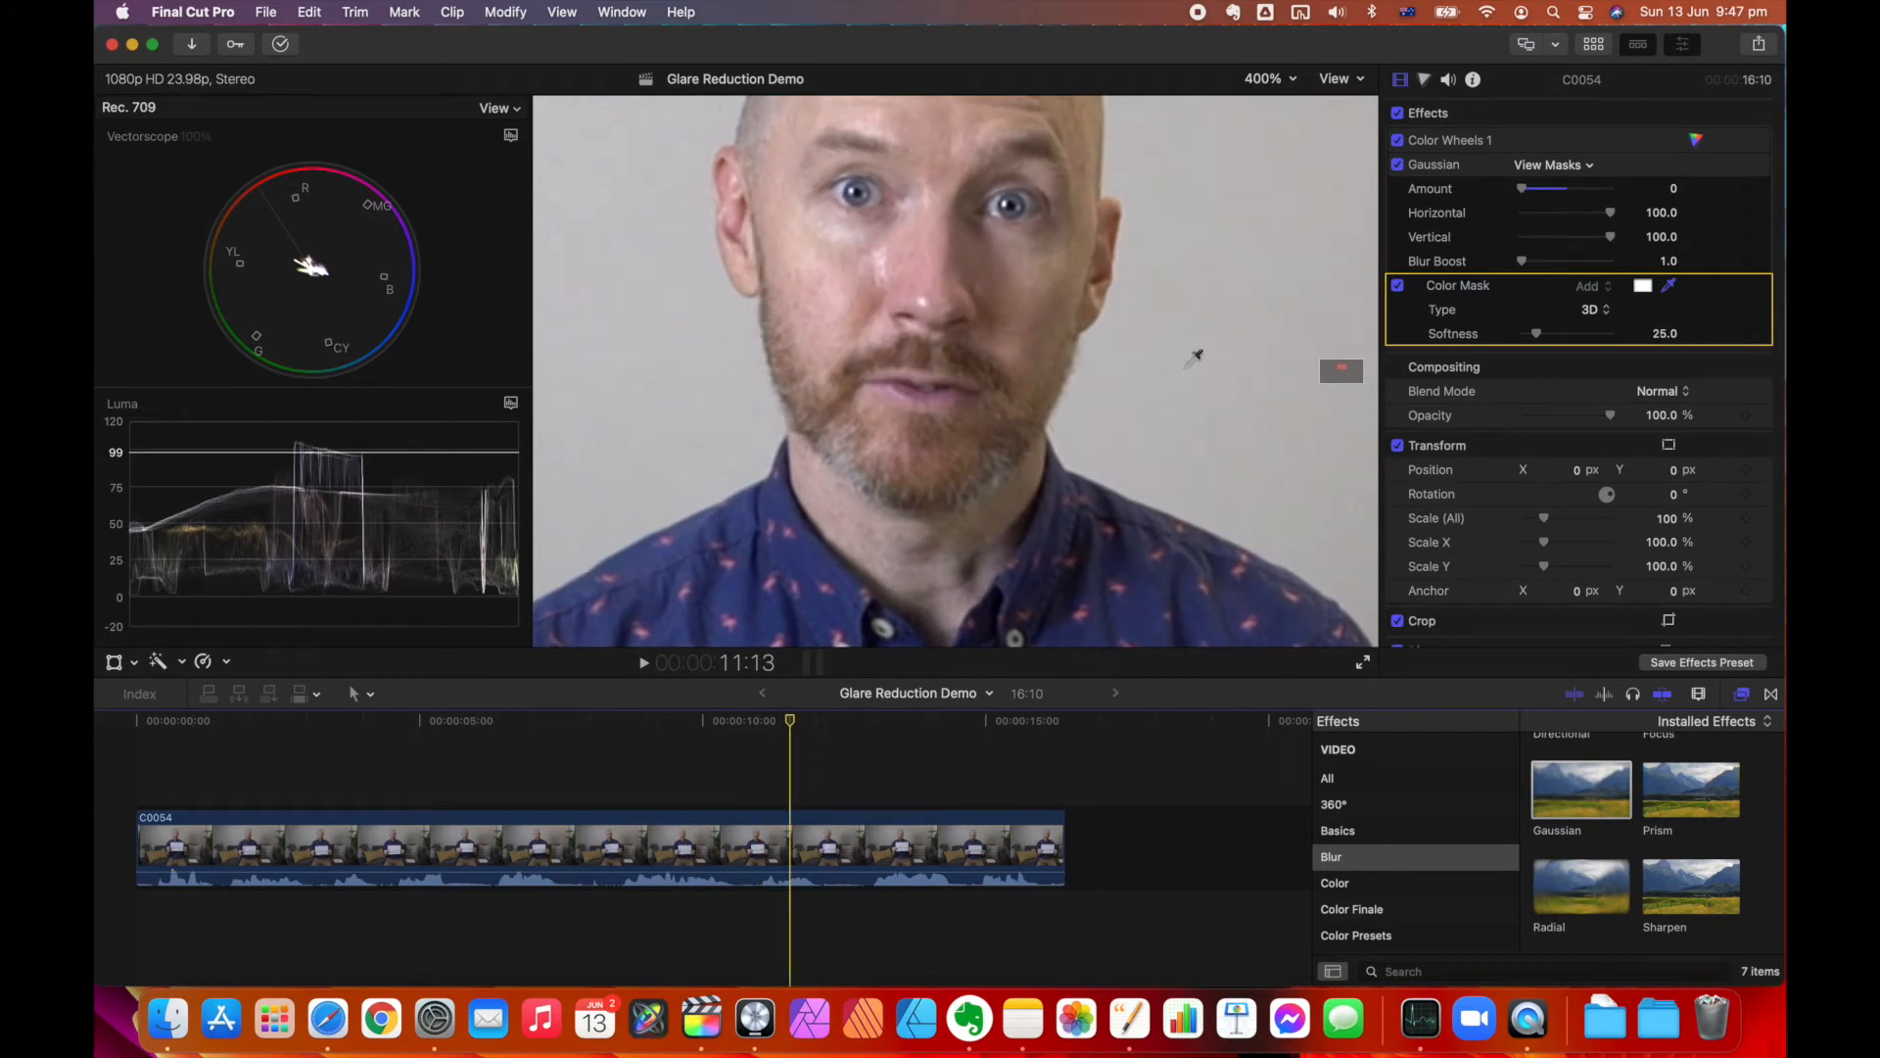
pyautogui.click(880, 253)
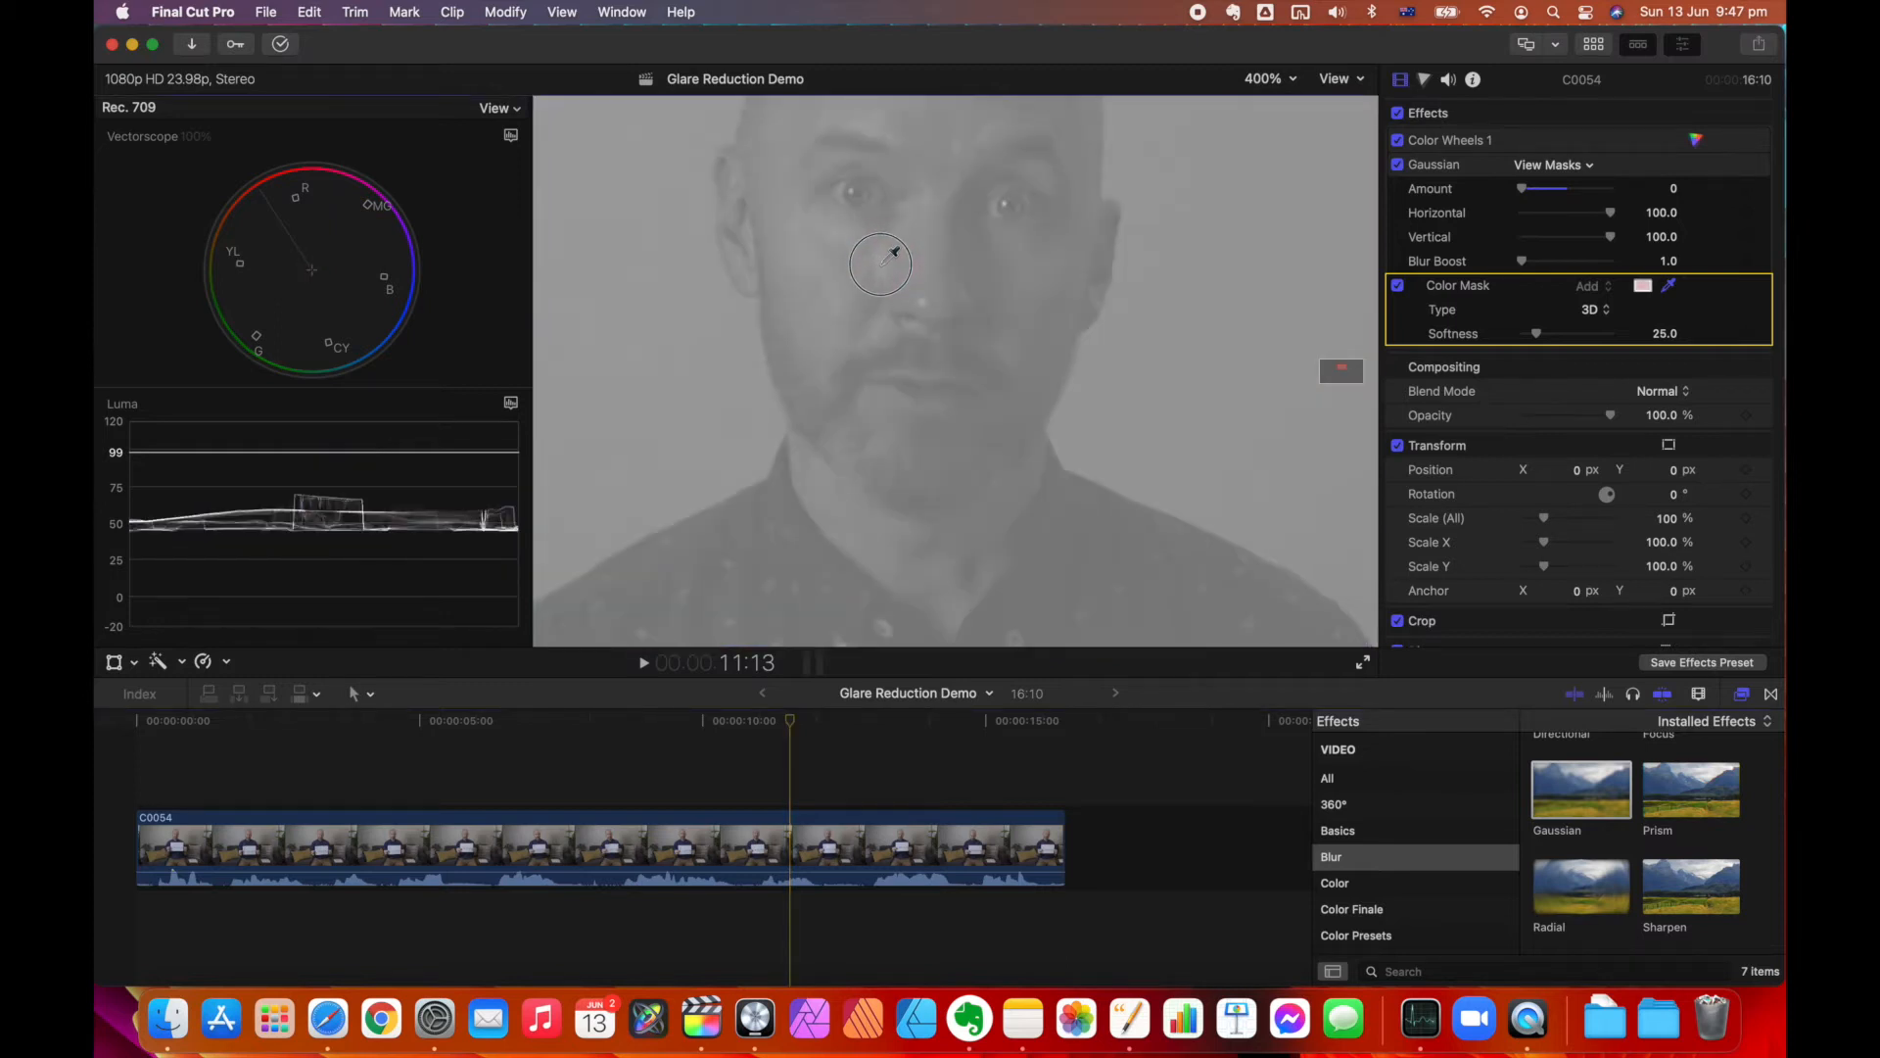
pyautogui.moveTo(880, 281); pyautogui.dragTo(879, 283)
pyautogui.moveTo(880, 283); pyautogui.dragTo(880, 283)
pyautogui.moveTo(881, 283); pyautogui.dragTo(880, 283)
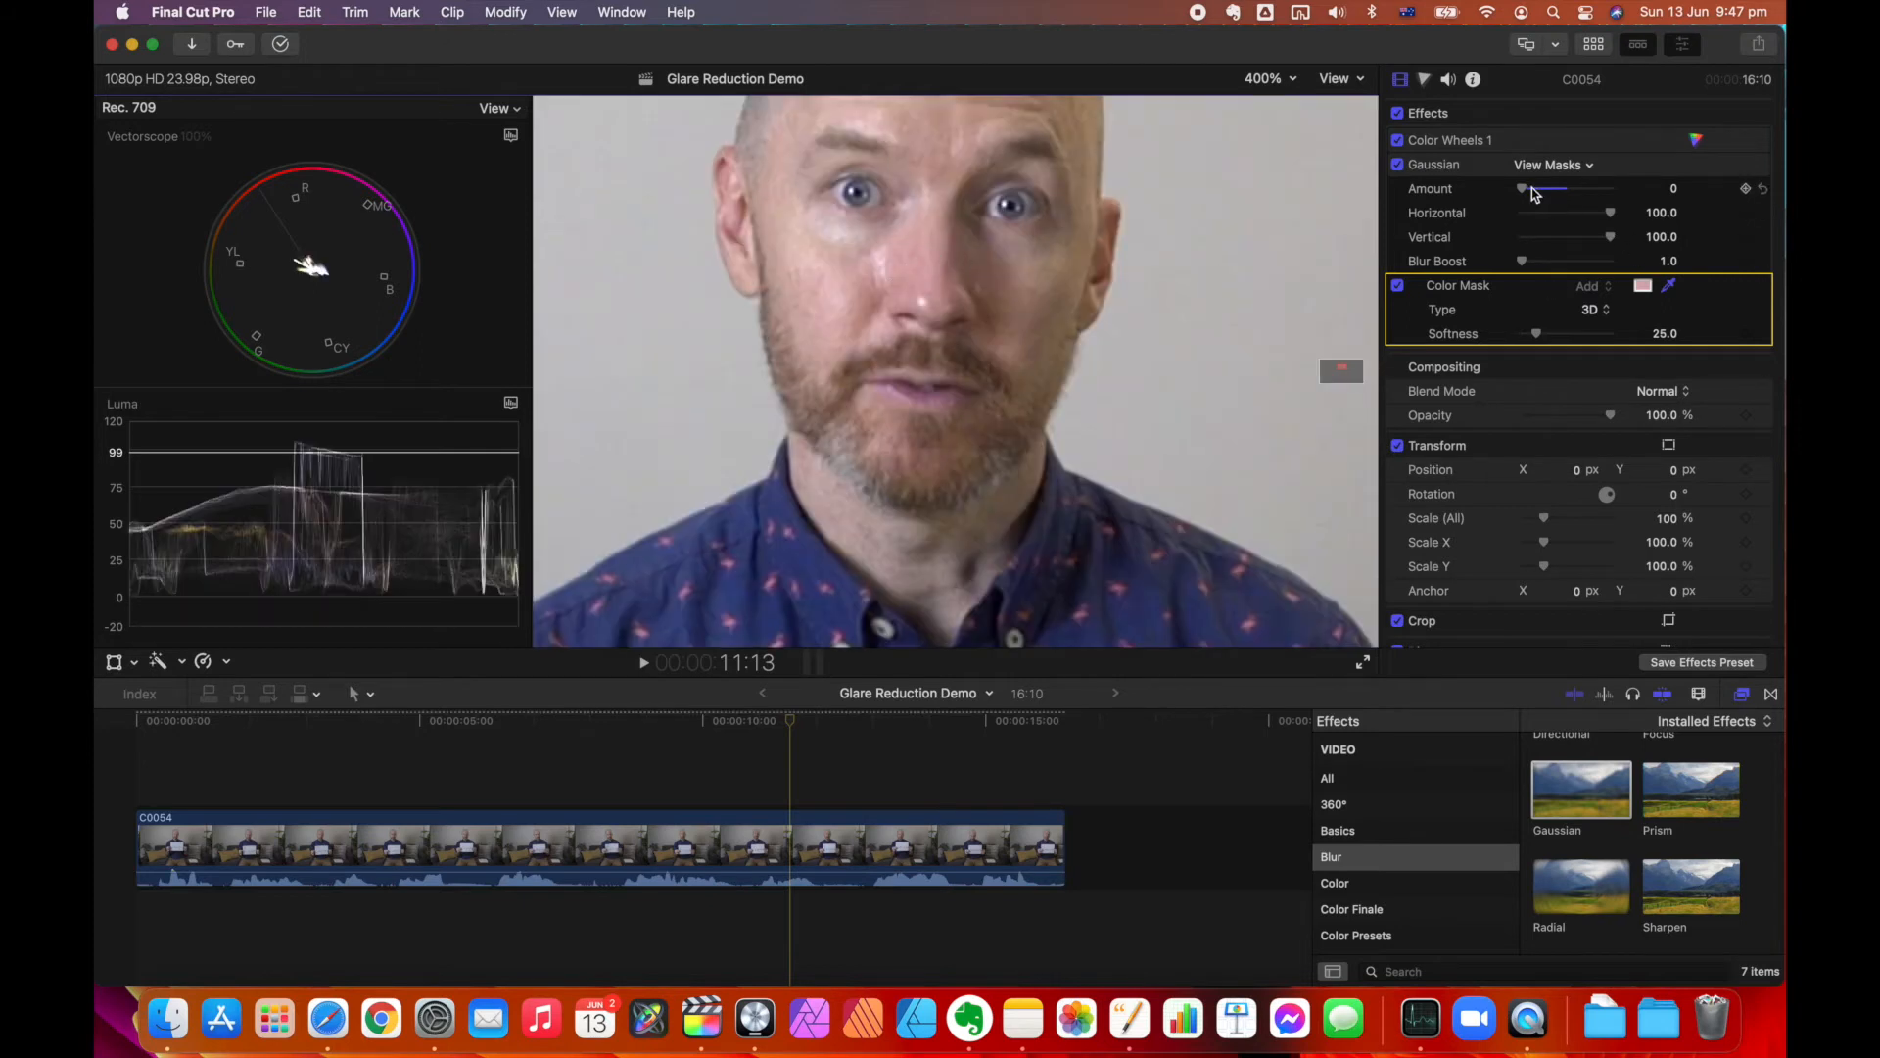
# Step: Set the Gaussian Amount to 12.15 and the color mask's Softness to 77
pyautogui.moveTo(1525, 192); pyautogui.dragTo(1534, 195)
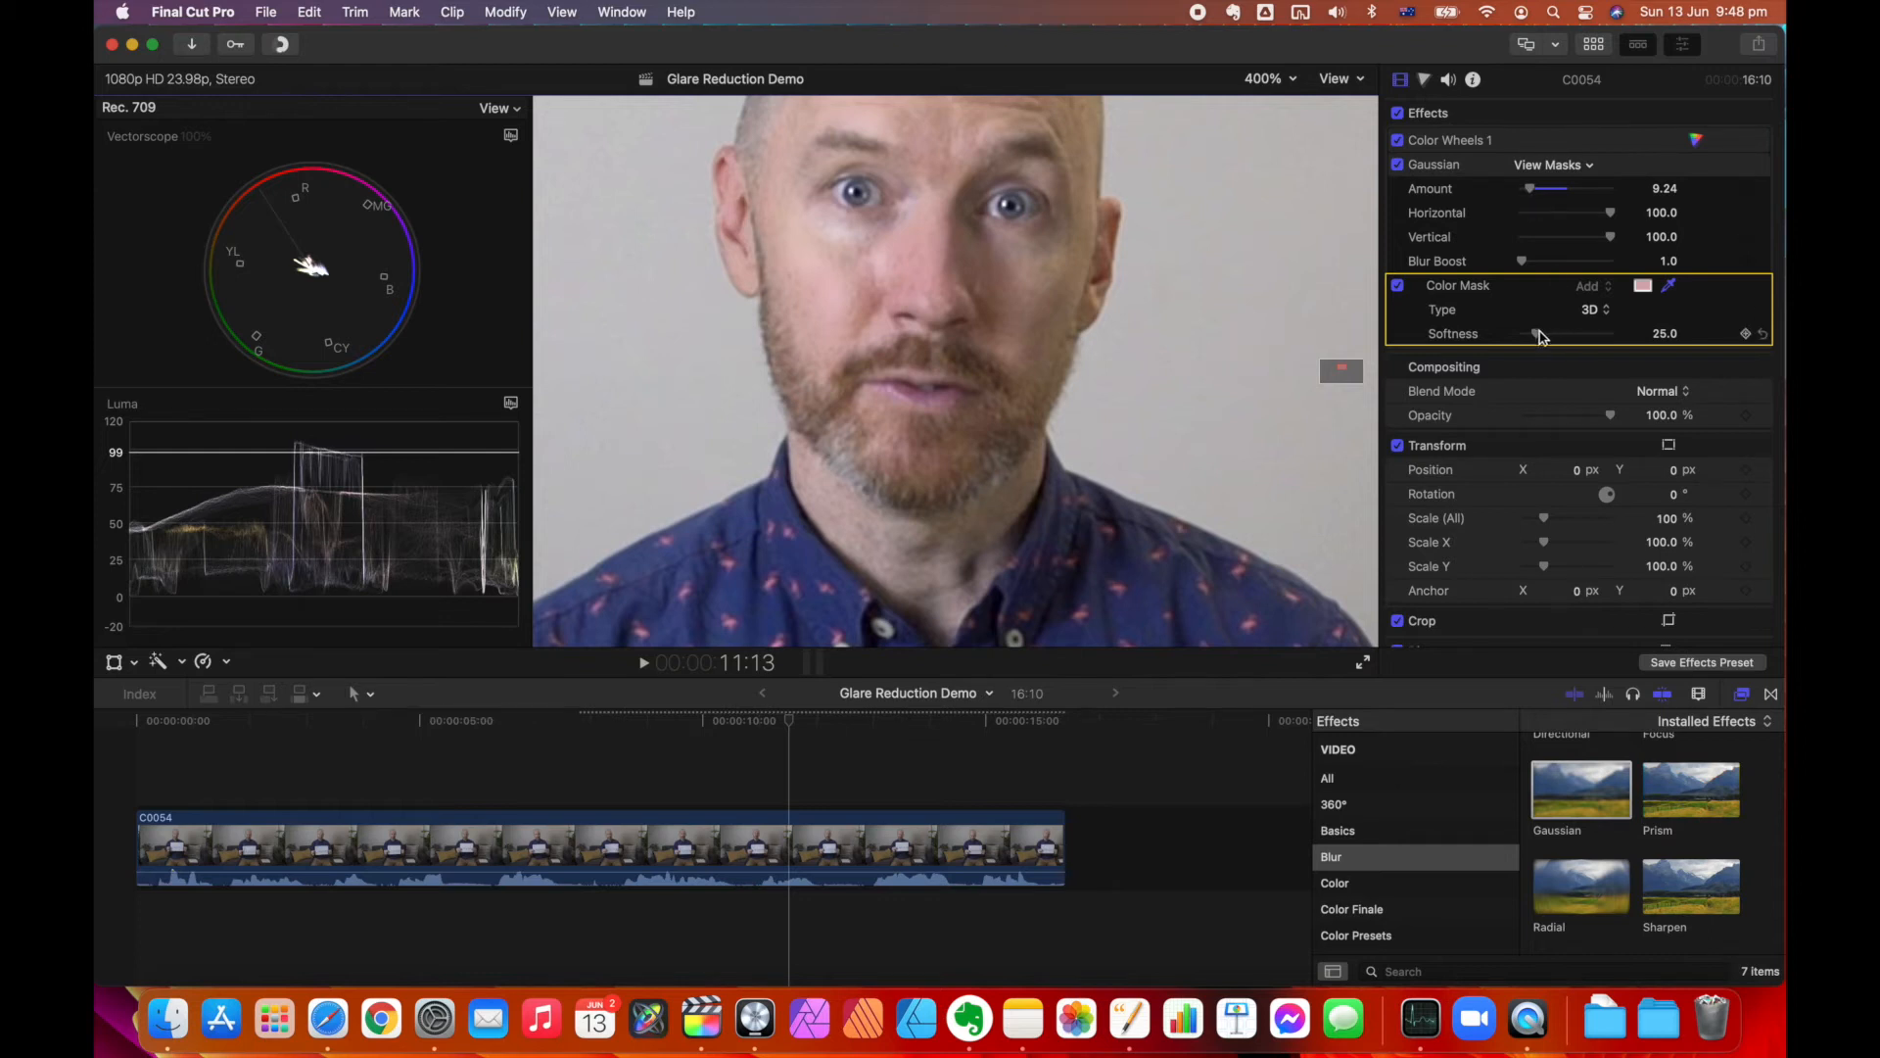
pyautogui.moveTo(1537, 337)
pyautogui.mouseDown()
pyautogui.moveTo(1565, 339)
pyautogui.moveTo(1500, 335)
pyautogui.moveTo(1537, 338)
pyautogui.mouseUp()
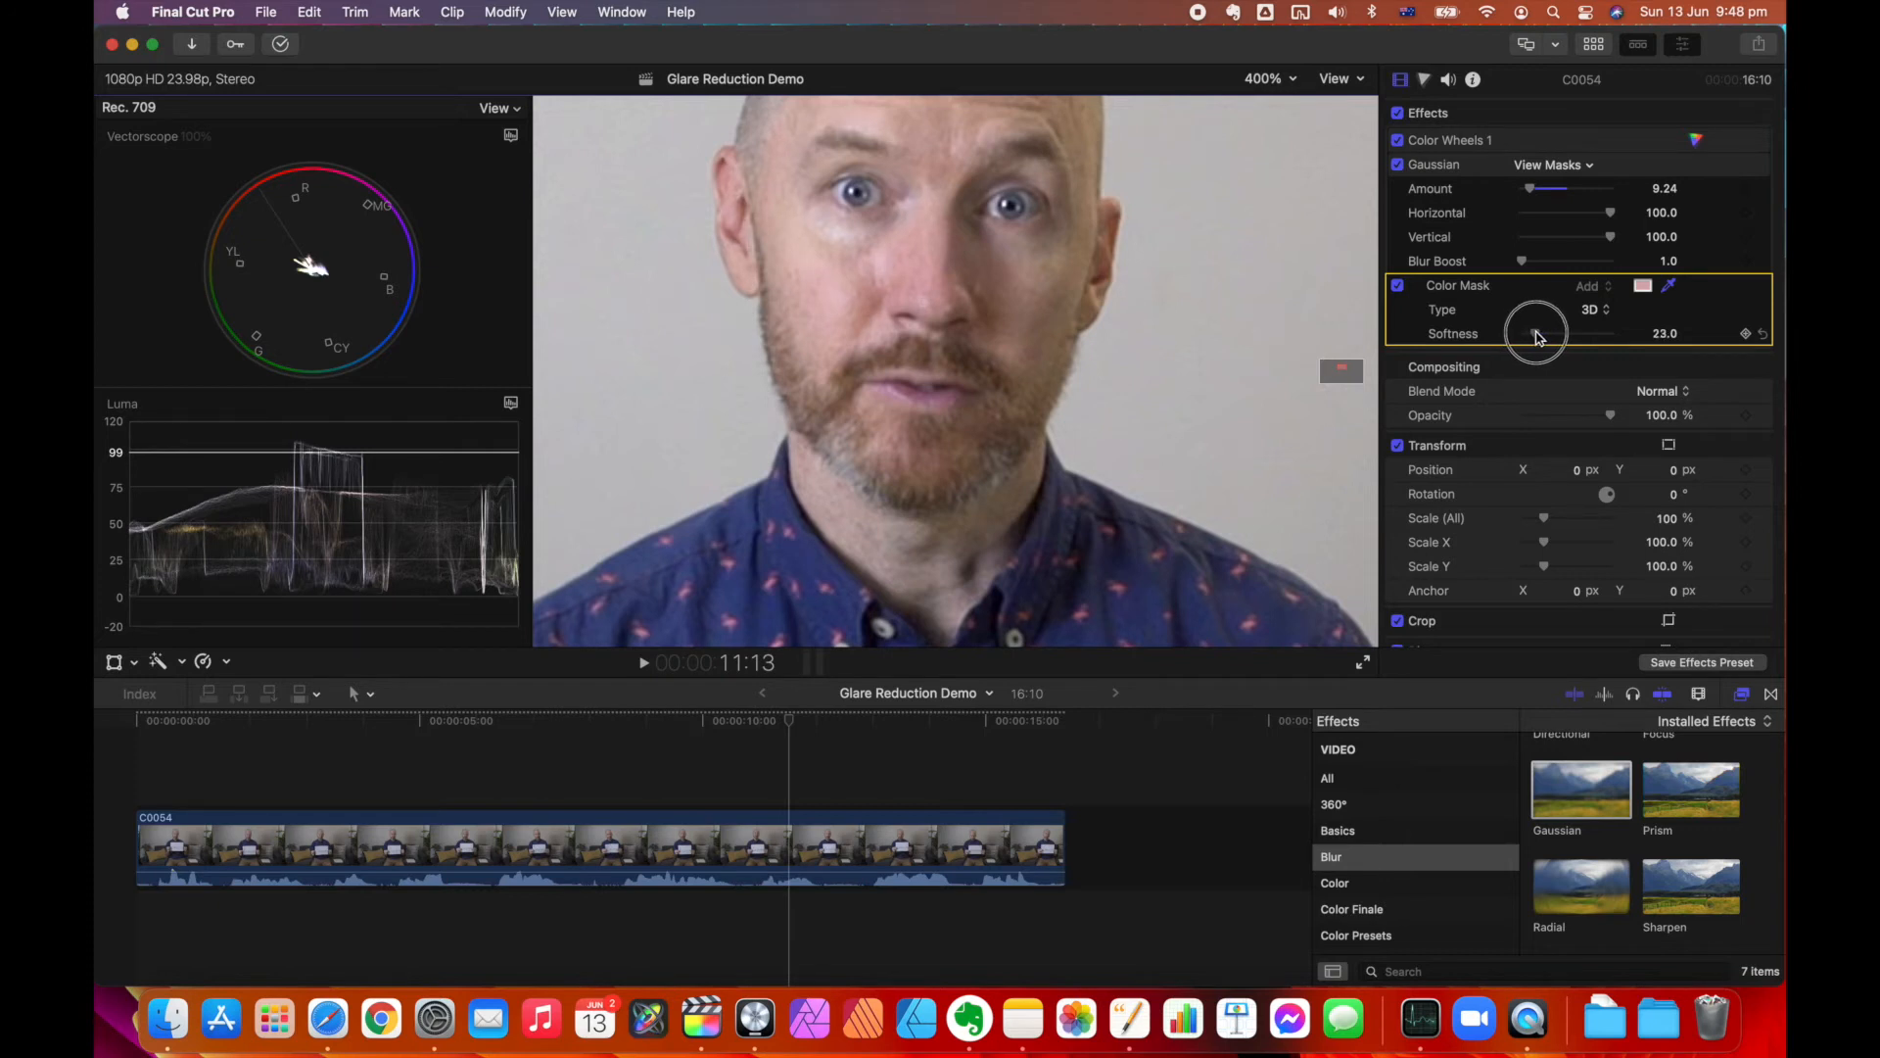
pyautogui.moveTo(1537, 337); pyautogui.dragTo(1541, 337)
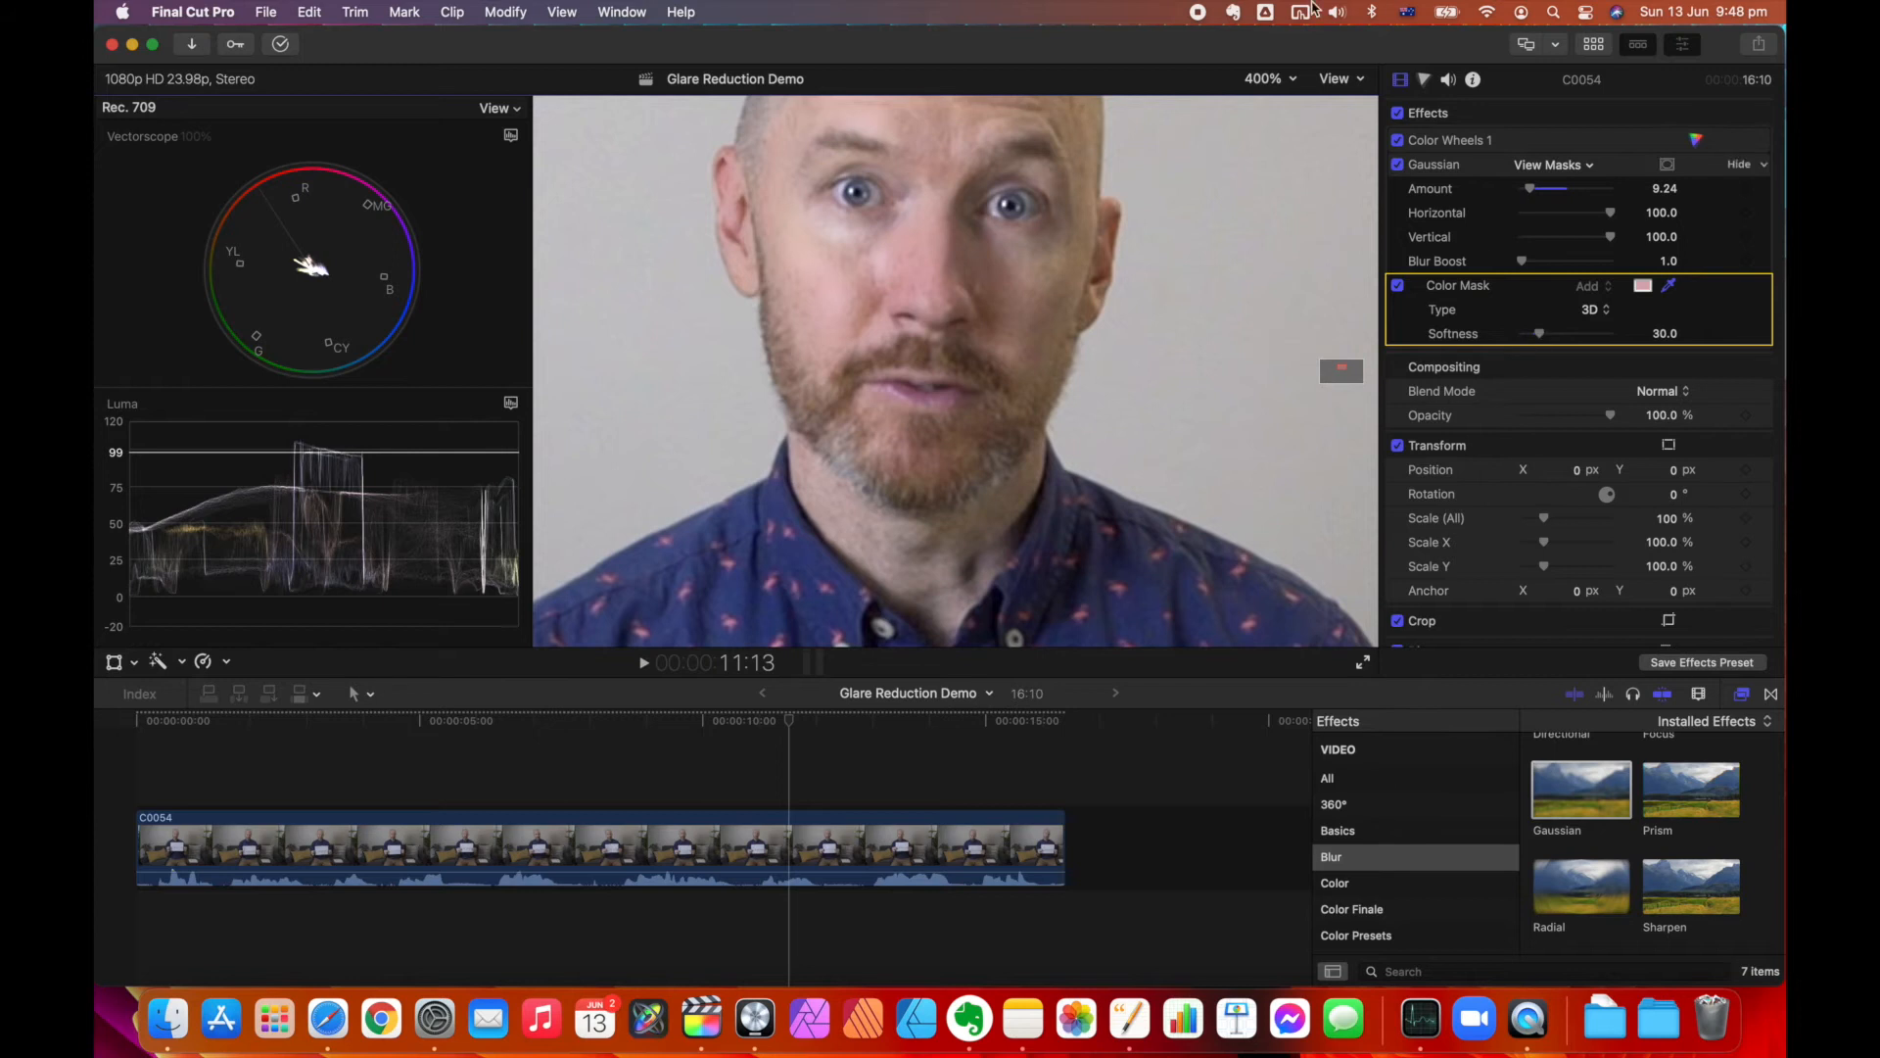
pyautogui.click(1297, 81)
pyautogui.click(1282, 99)
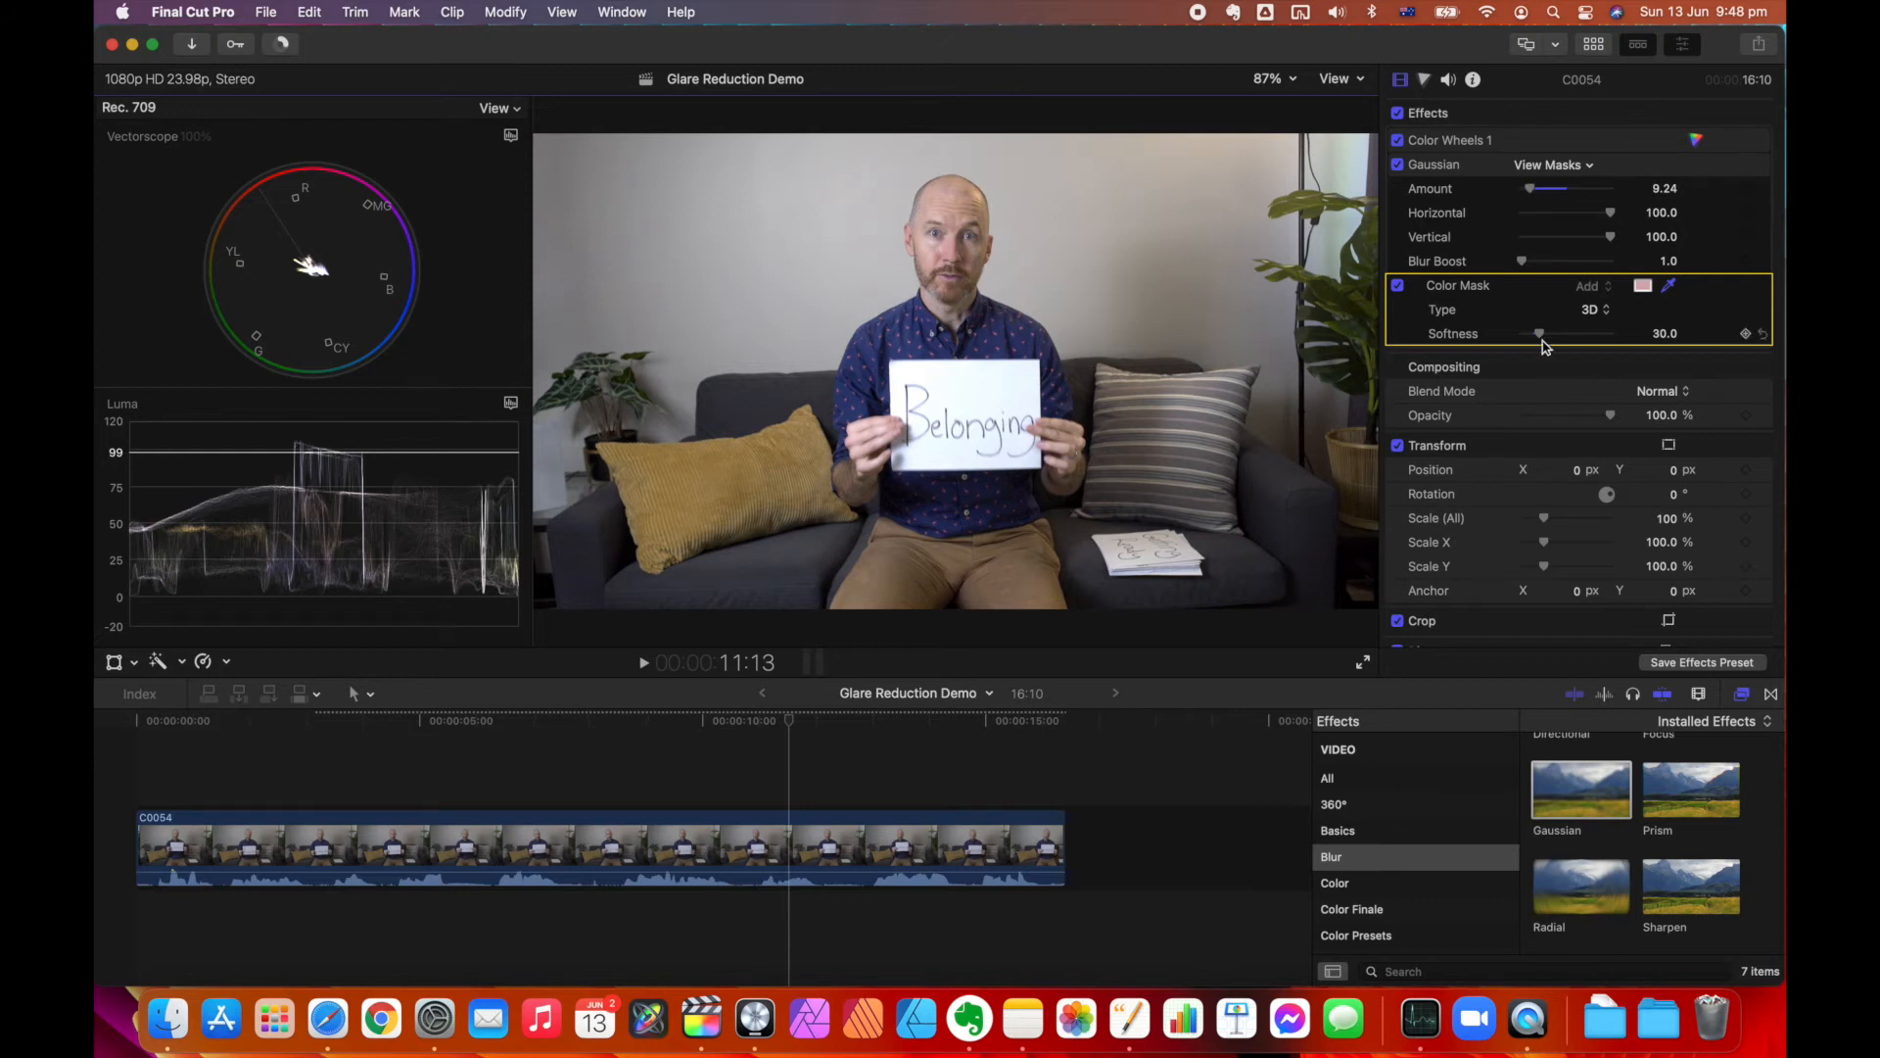
pyautogui.moveTo(1540, 337); pyautogui.dragTo(1568, 337)
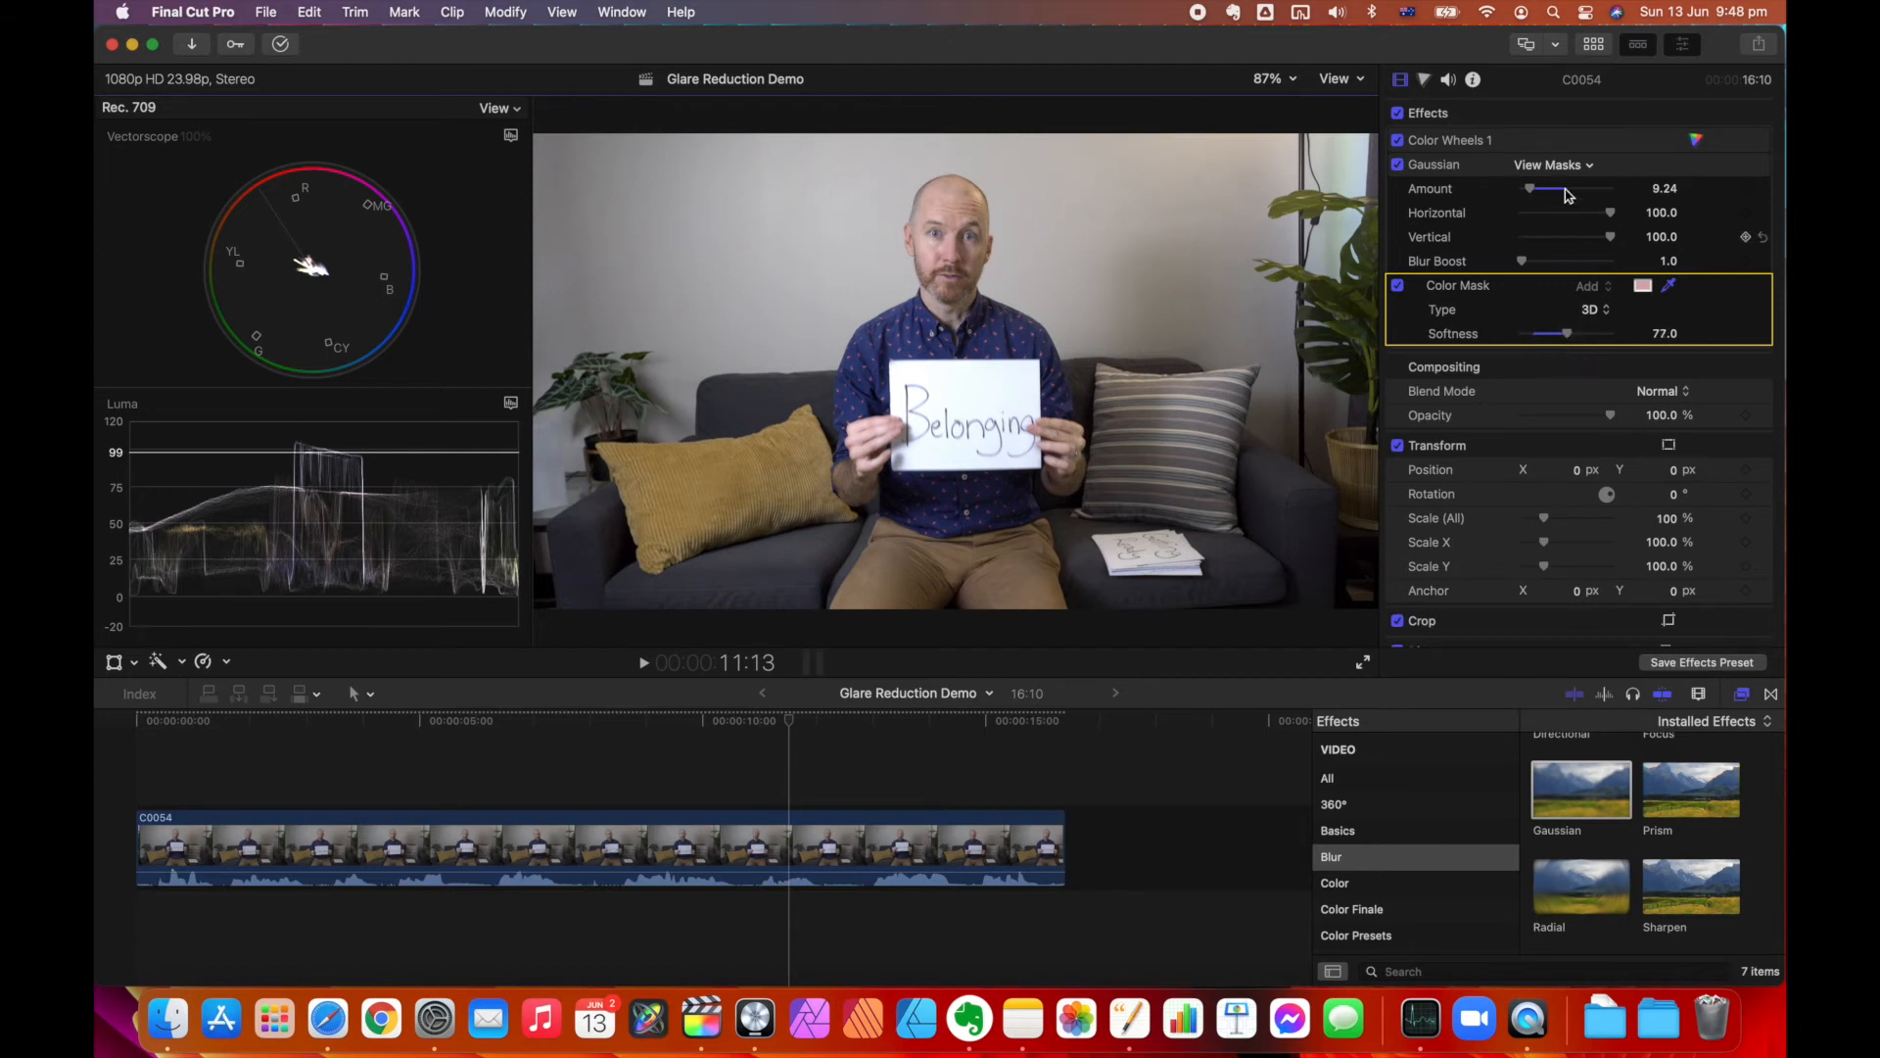
pyautogui.moveTo(1533, 192); pyautogui.dragTo(1534, 193)
# Step: Compare the face with the Gaussian effect switched off and on, leaving it enabled
pyautogui.click(1398, 166)
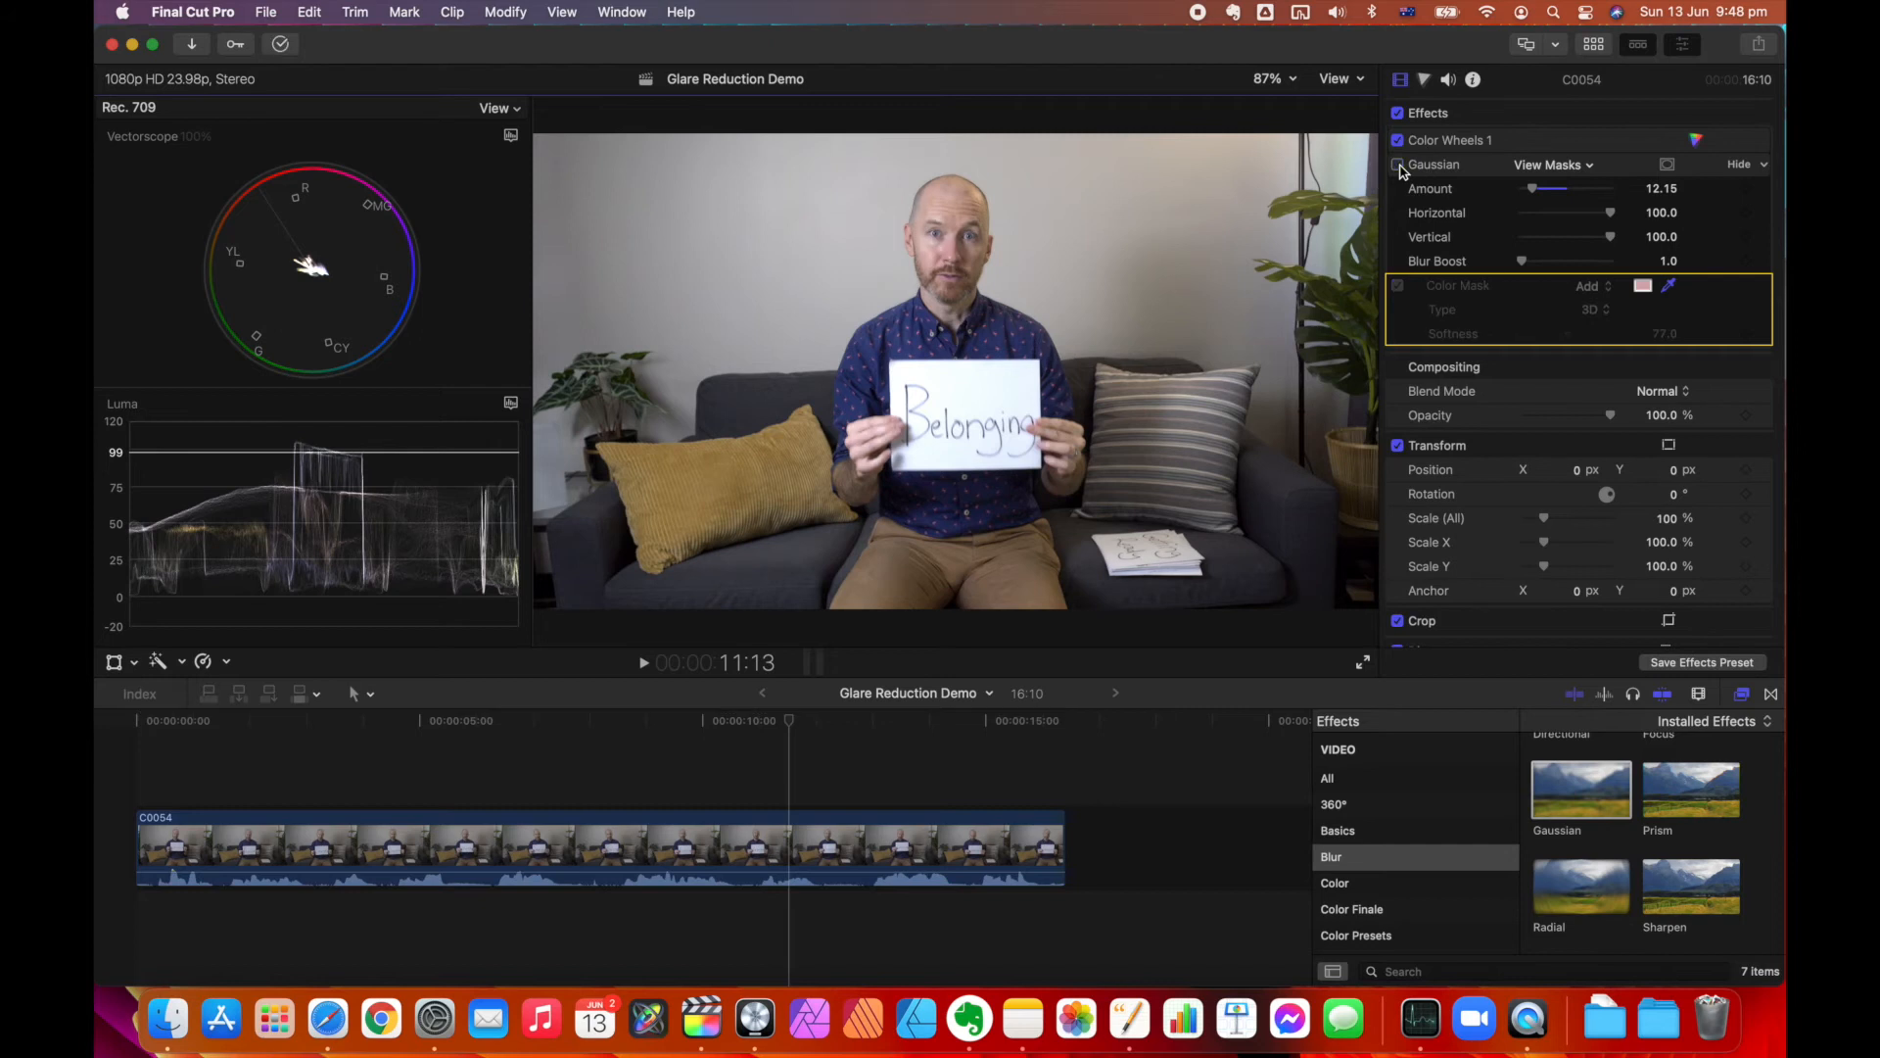
pyautogui.click(1399, 165)
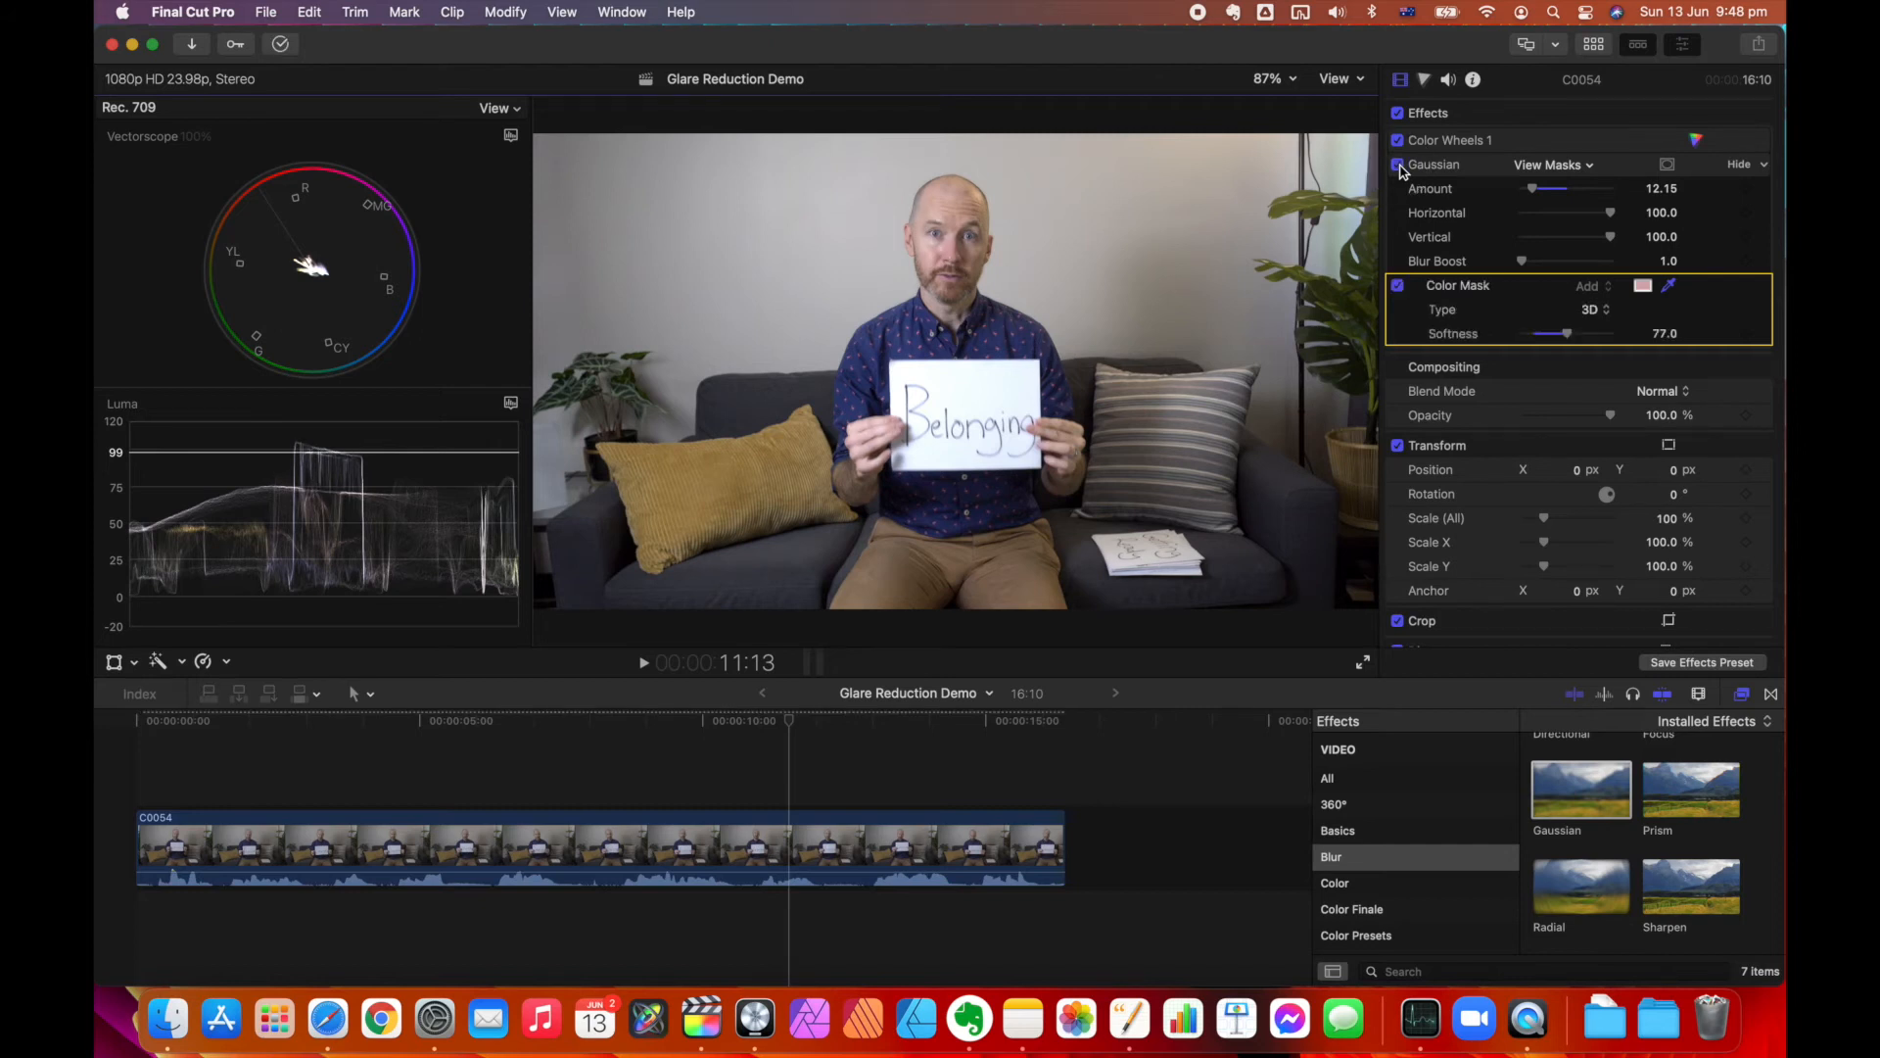
pyautogui.click(1398, 166)
pyautogui.click(1398, 166)
pyautogui.click(1398, 166)
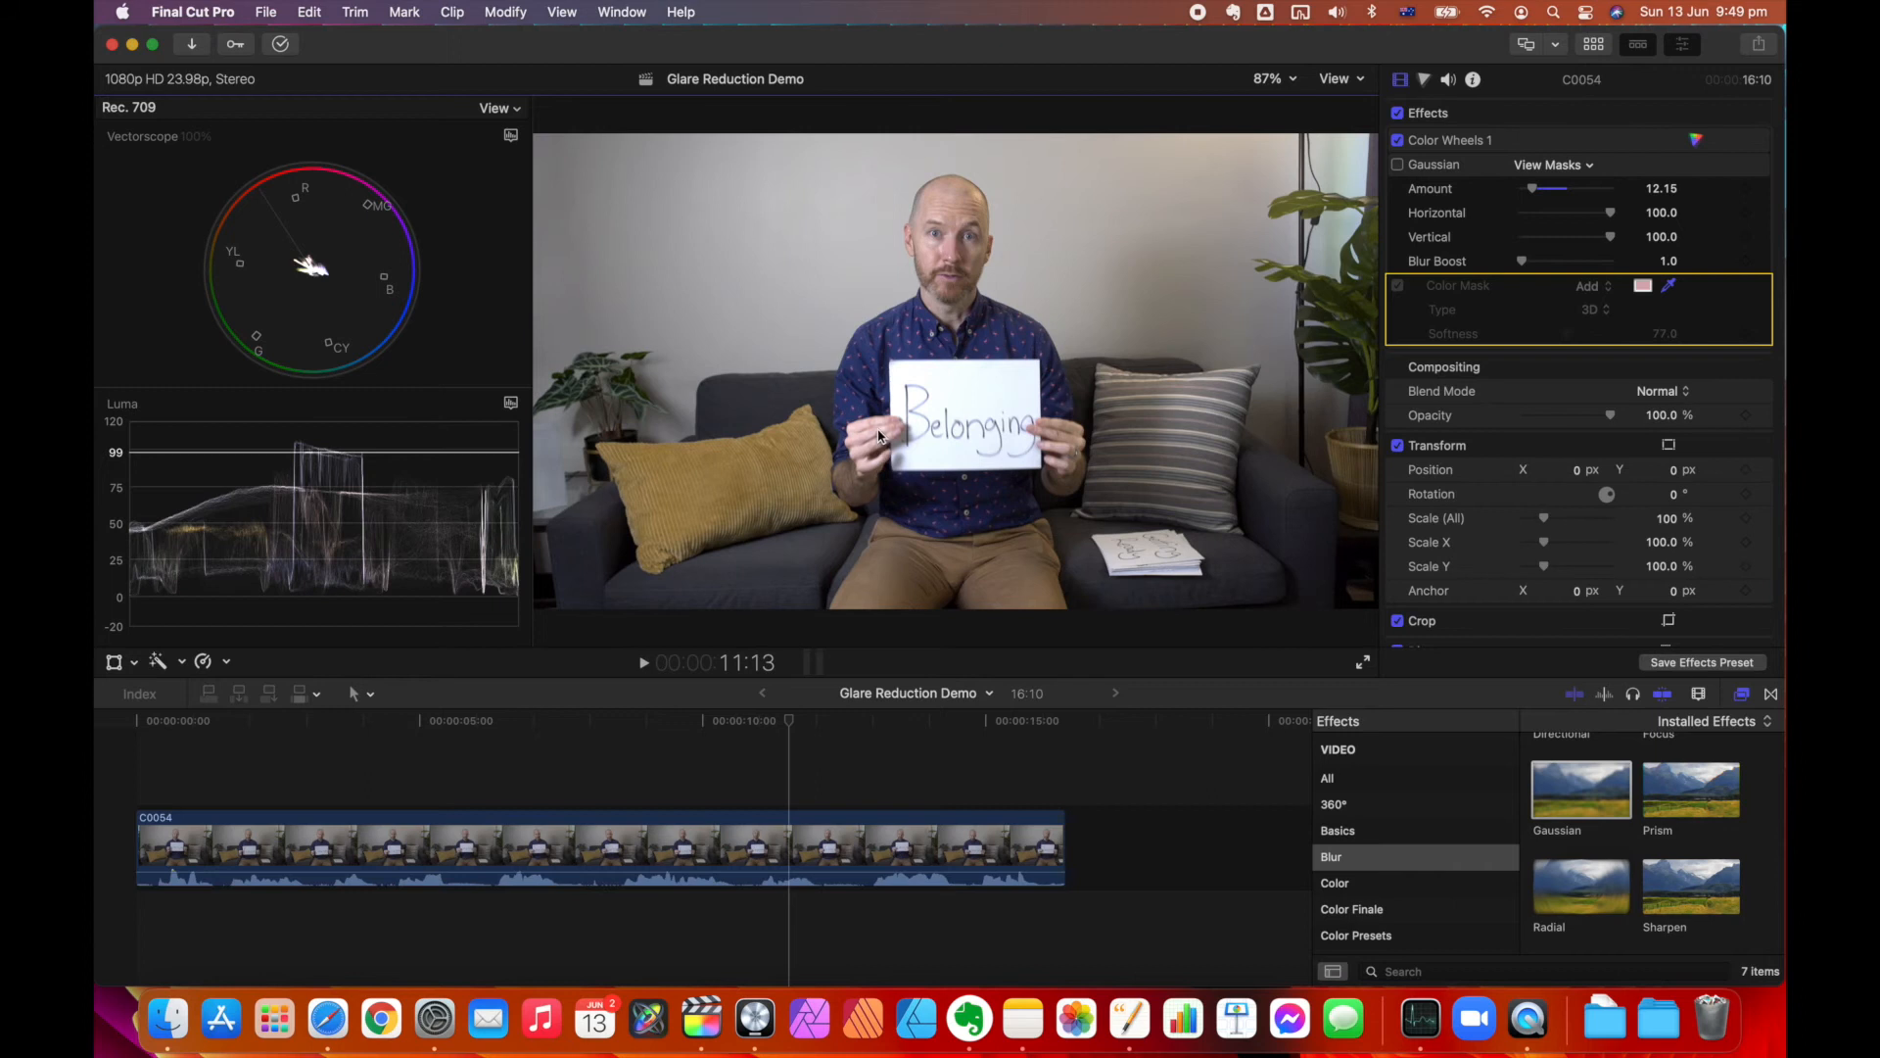
pyautogui.click(1397, 166)
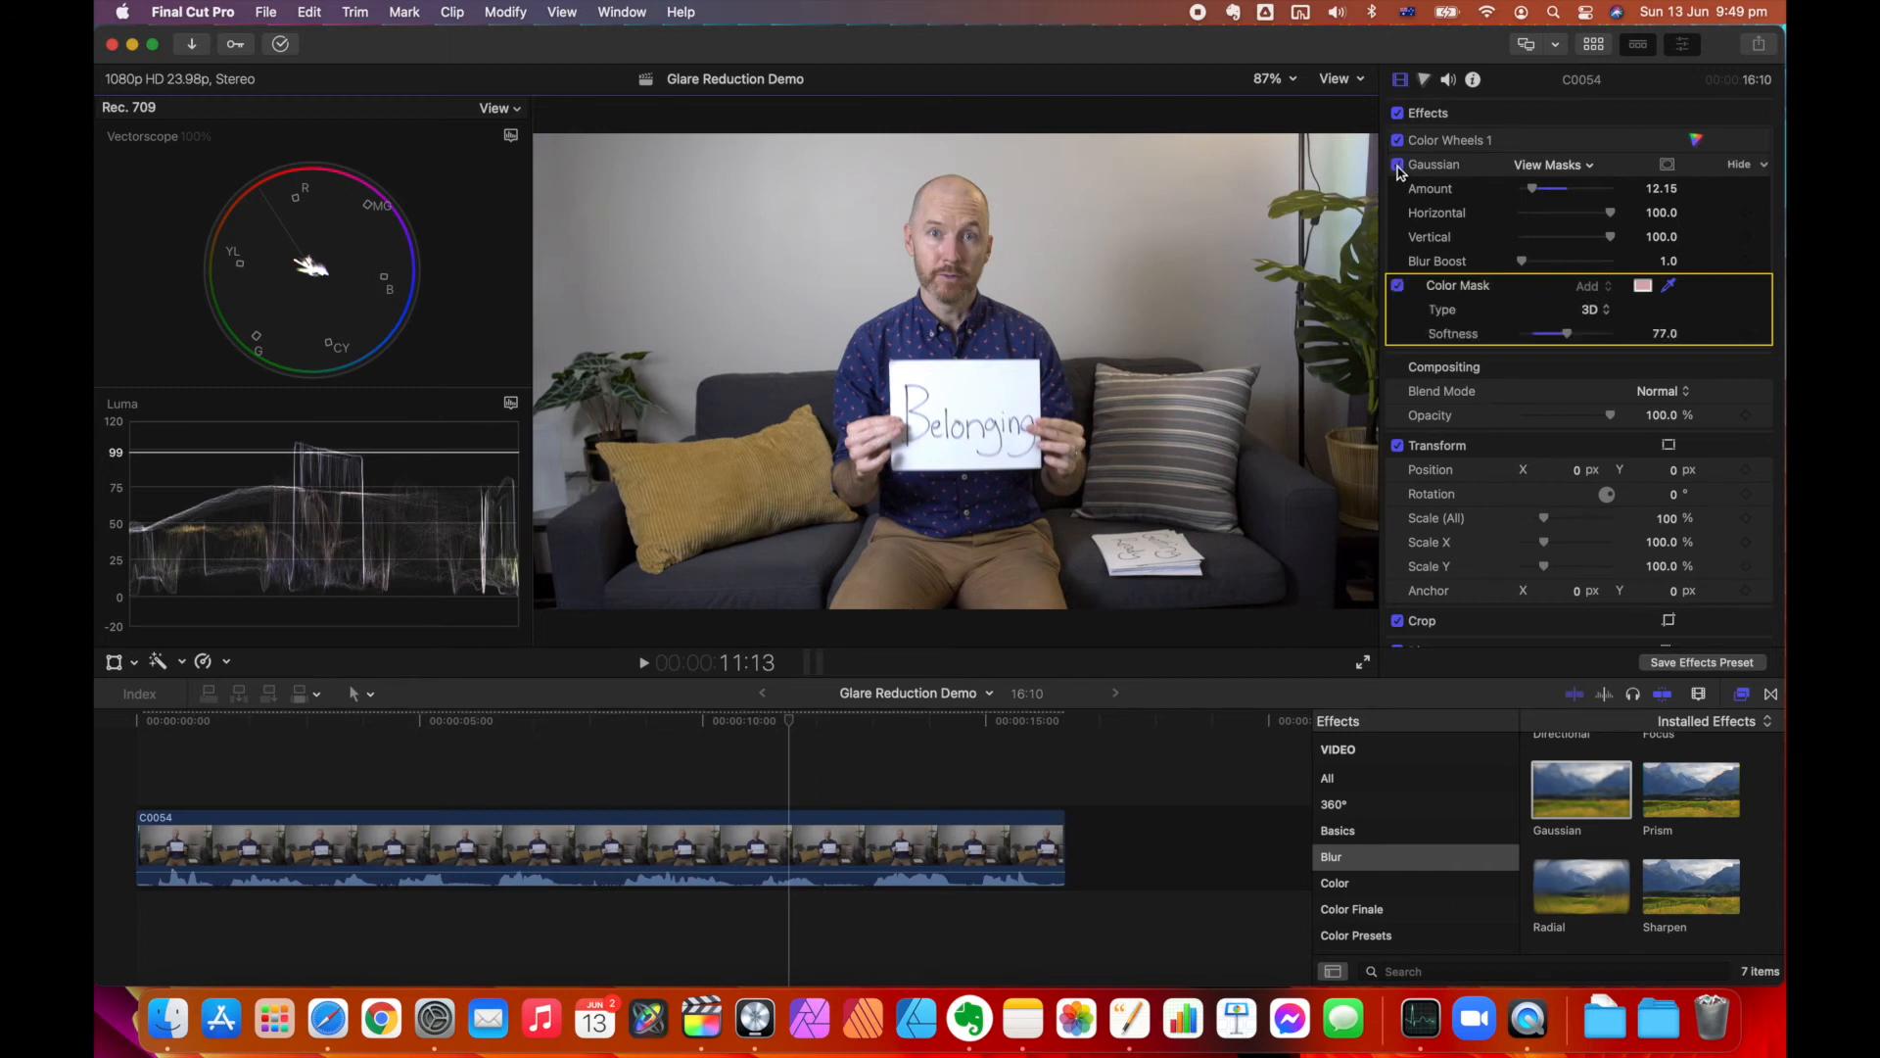
# Step: Add a shape mask to the Gaussian effect and fit its ellipse around the man's head
pyautogui.click(1667, 166)
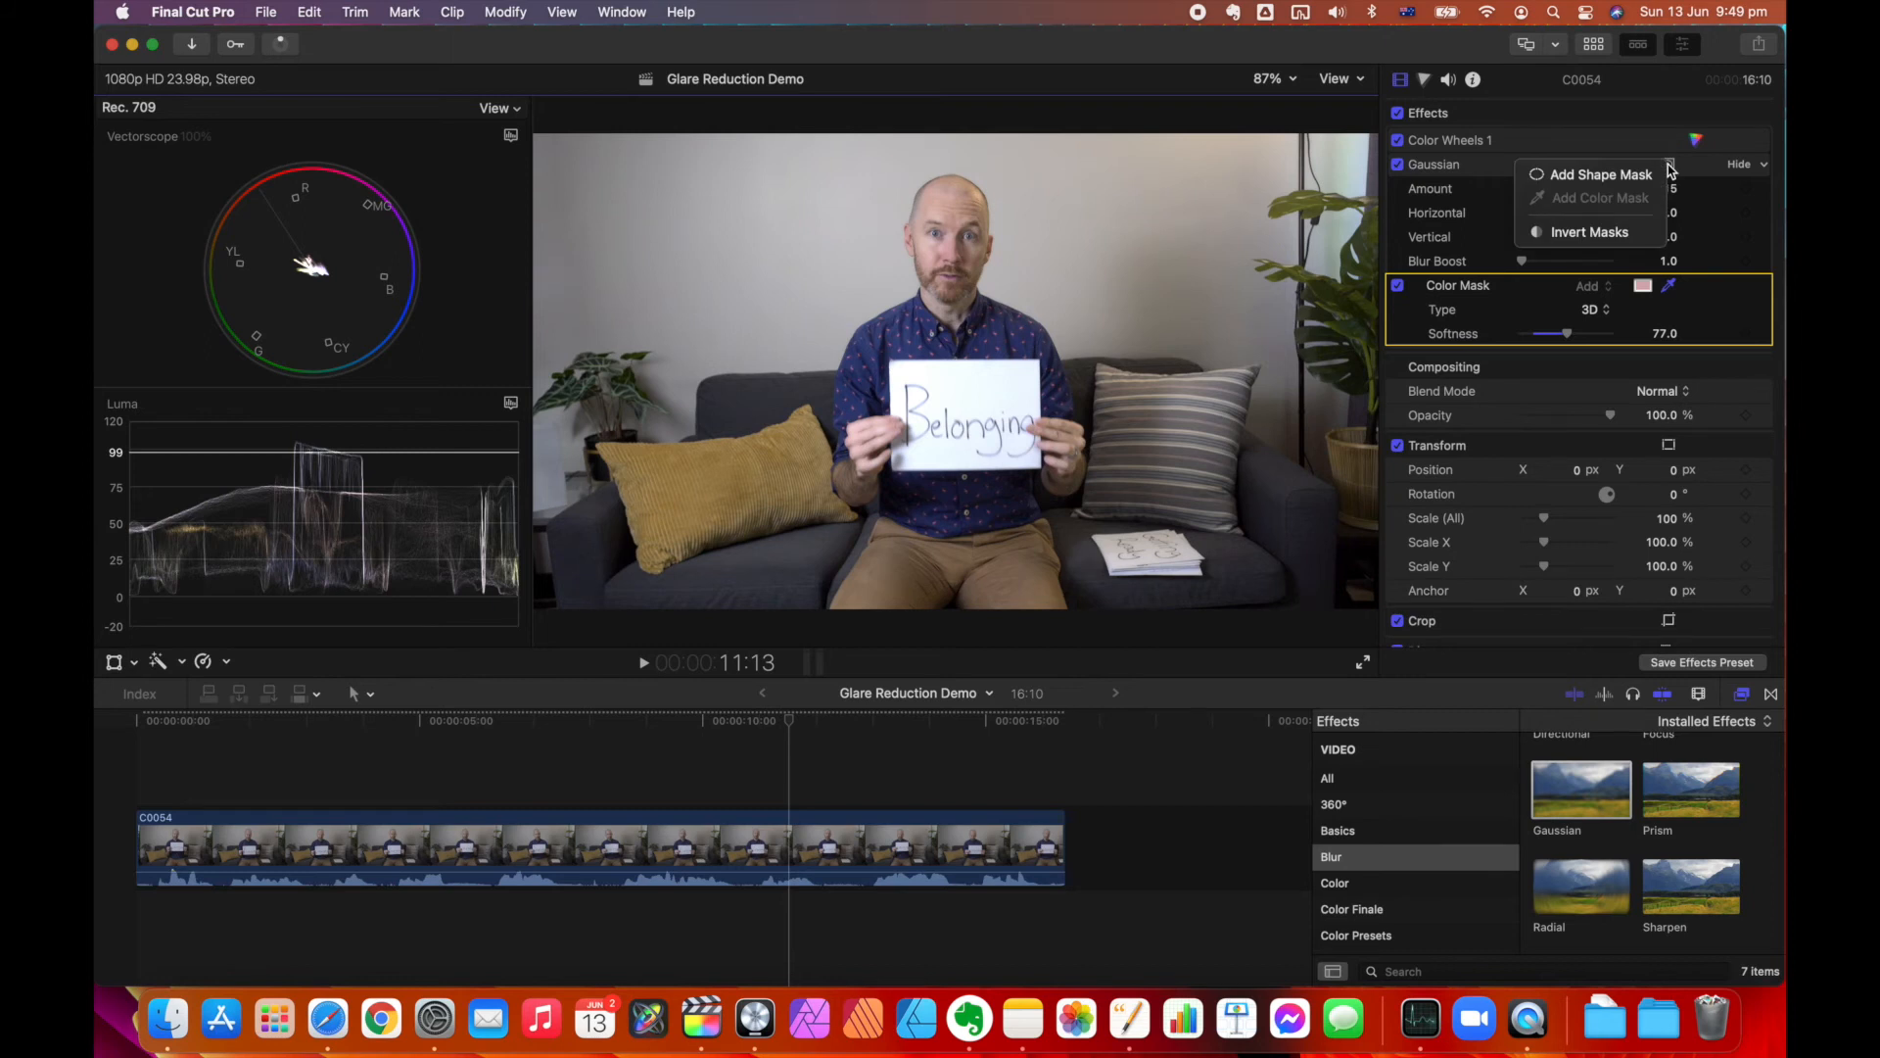
pyautogui.click(1612, 174)
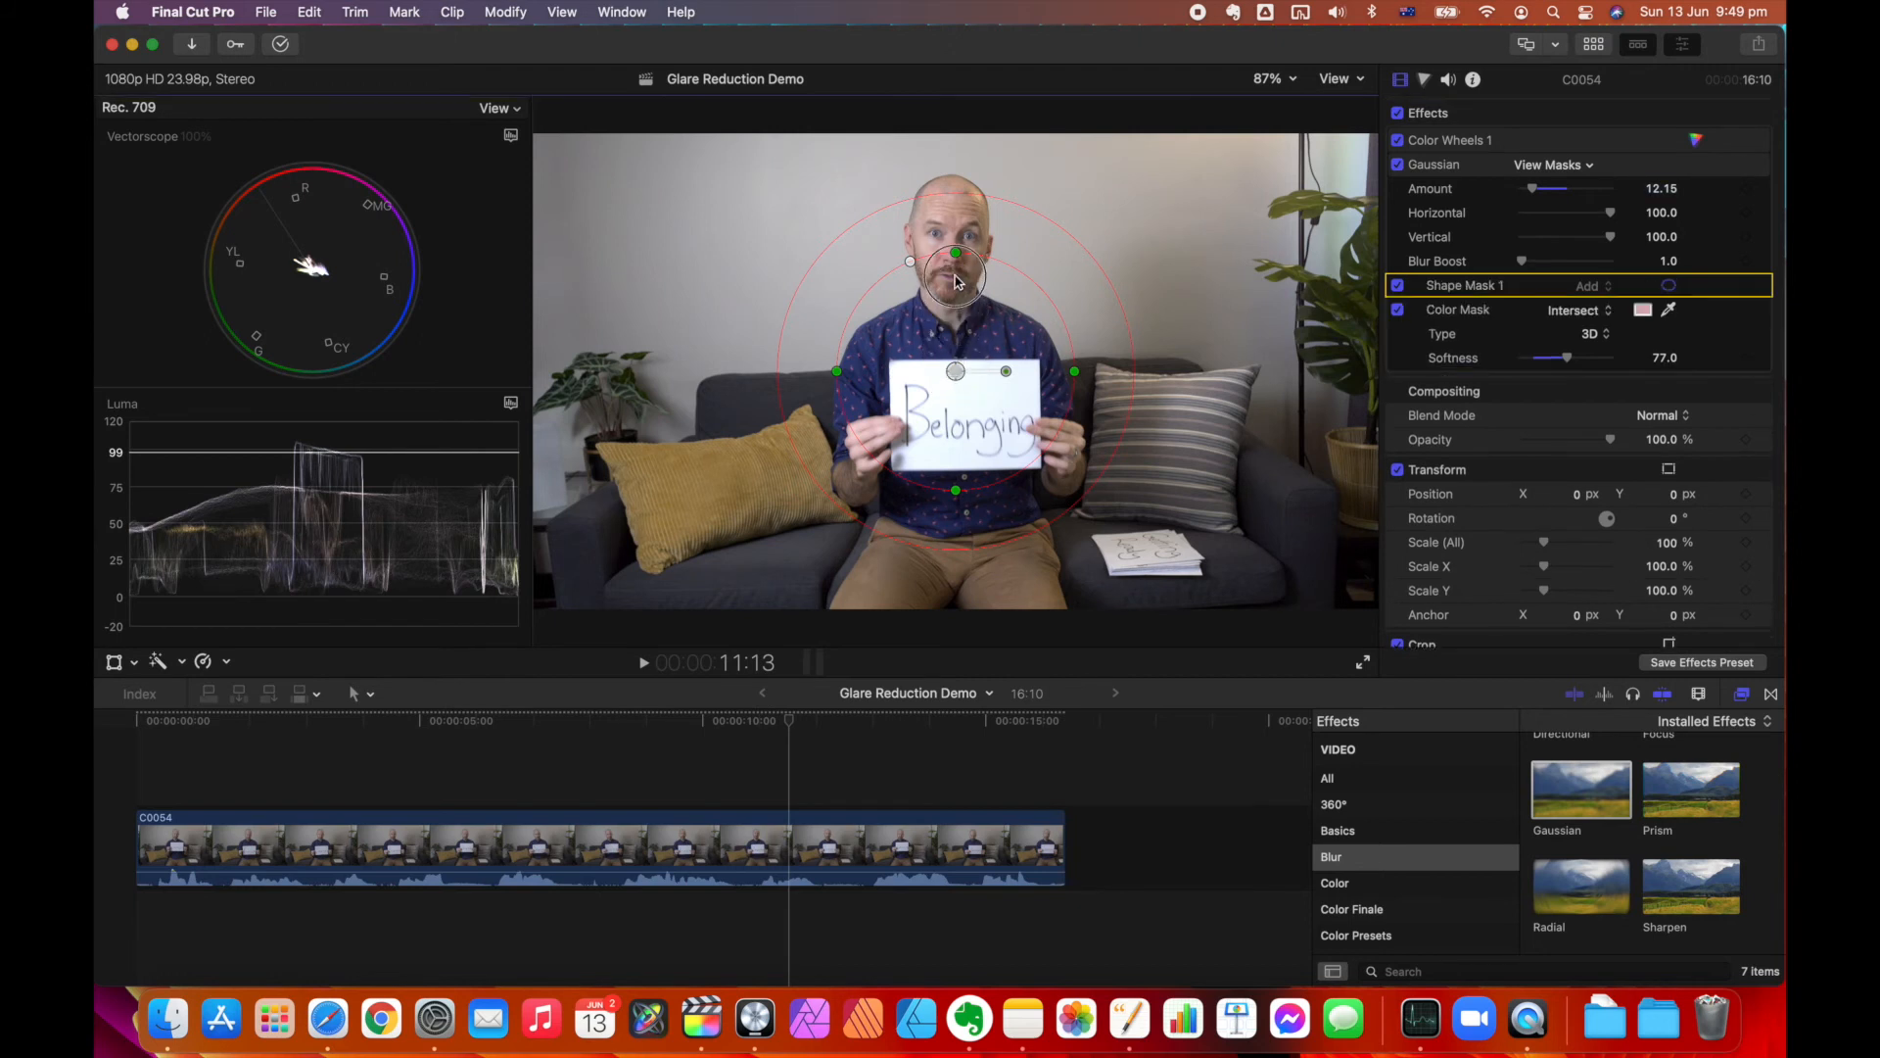
pyautogui.moveTo(954, 370); pyautogui.dragTo(960, 260)
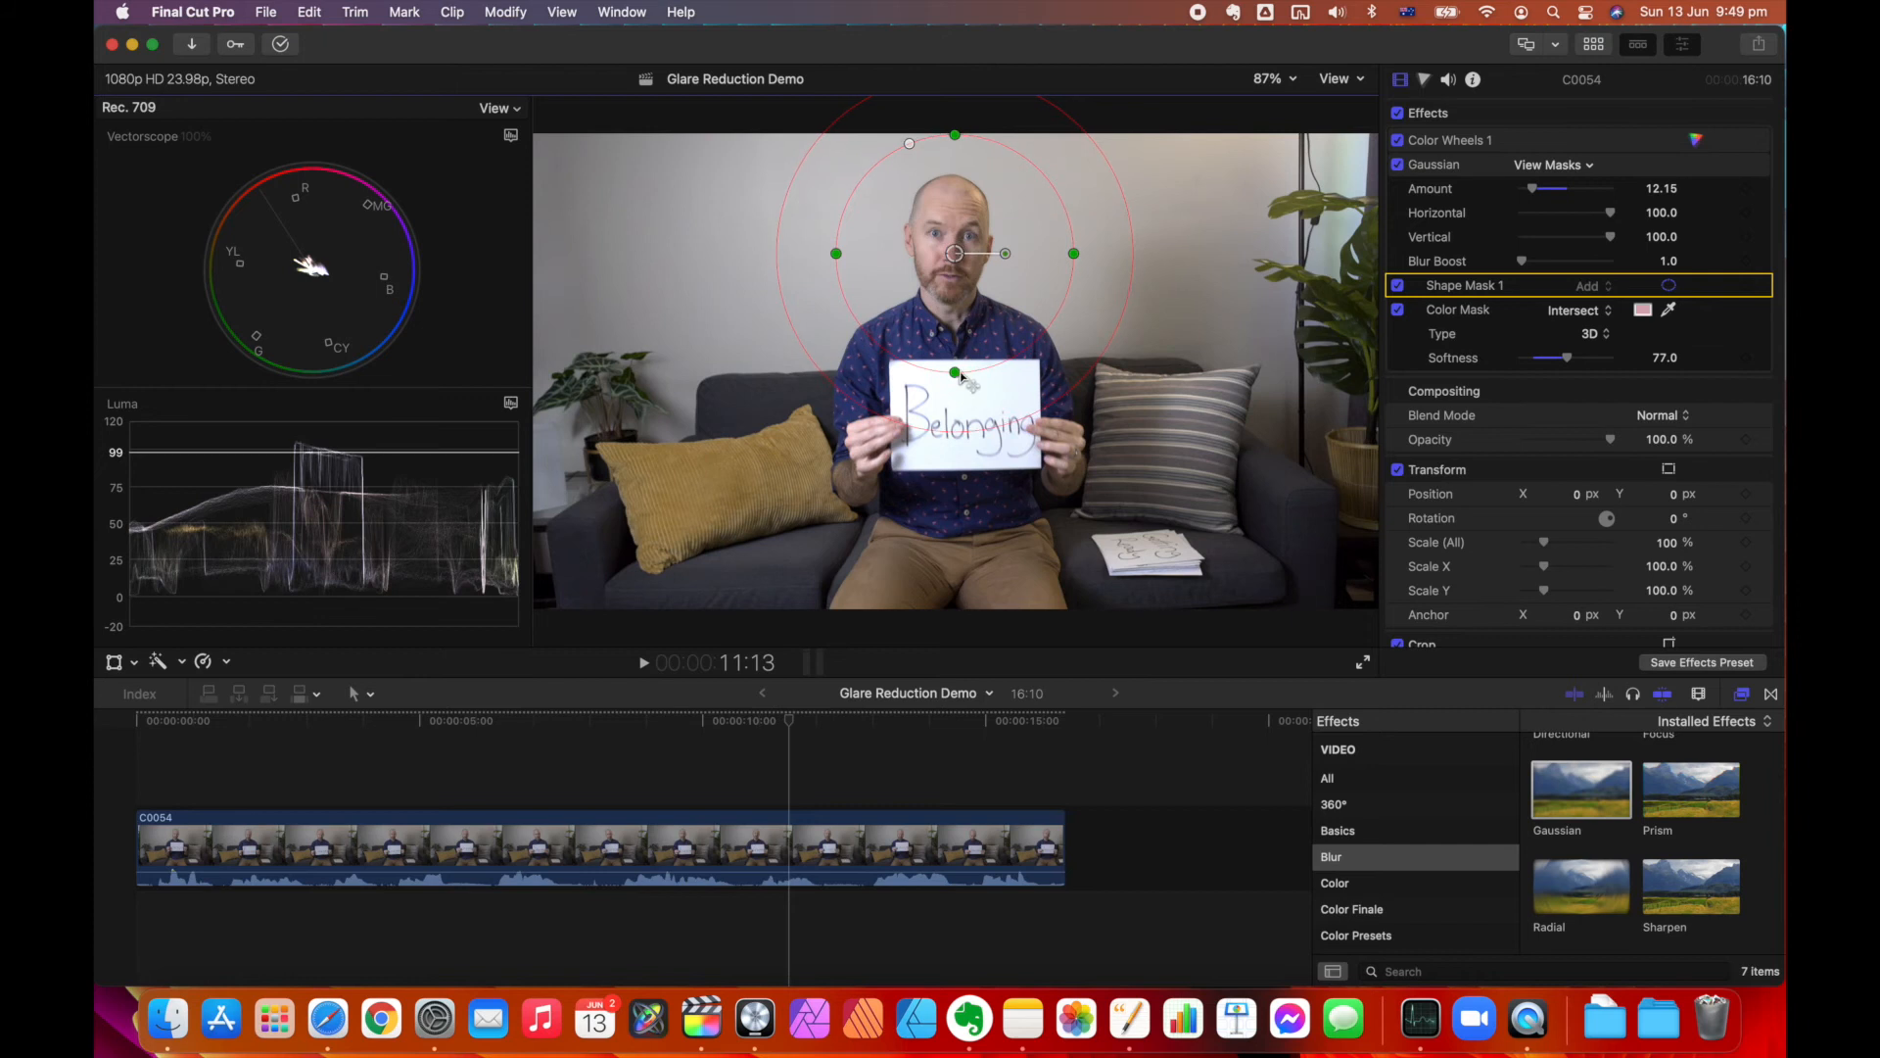
pyautogui.moveTo(957, 376); pyautogui.dragTo(959, 335)
pyautogui.moveTo(1083, 256); pyautogui.dragTo(1025, 255)
pyautogui.moveTo(955, 178); pyautogui.dragTo(952, 163)
pyautogui.moveTo(1075, 306); pyautogui.dragTo(1061, 281)
pyautogui.moveTo(955, 254); pyautogui.dragTo(955, 247)
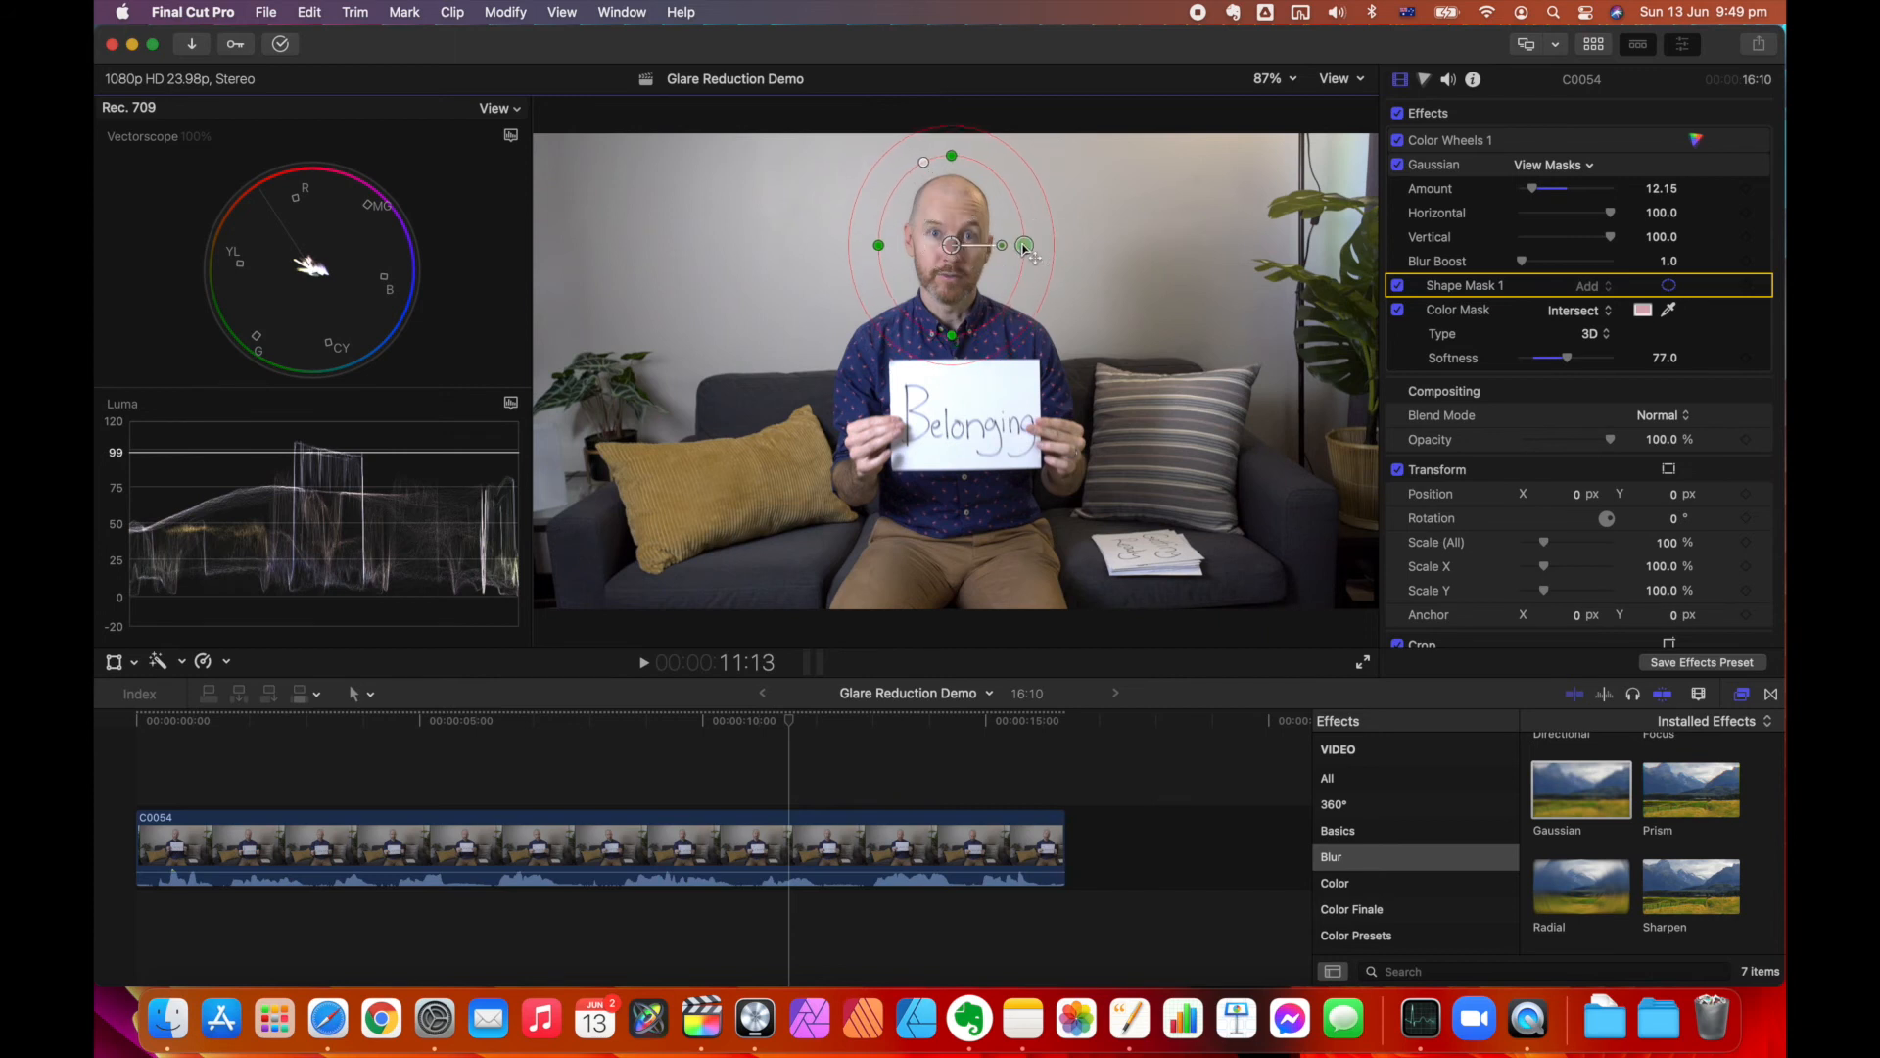
pyautogui.moveTo(952, 157); pyautogui.dragTo(952, 154)
# Step: Check the masked blur at 9:18 and 11:18, comparing the frame at 11:18 with Gaussian off and on
pyautogui.moveTo(790, 726); pyautogui.dragTo(690, 754)
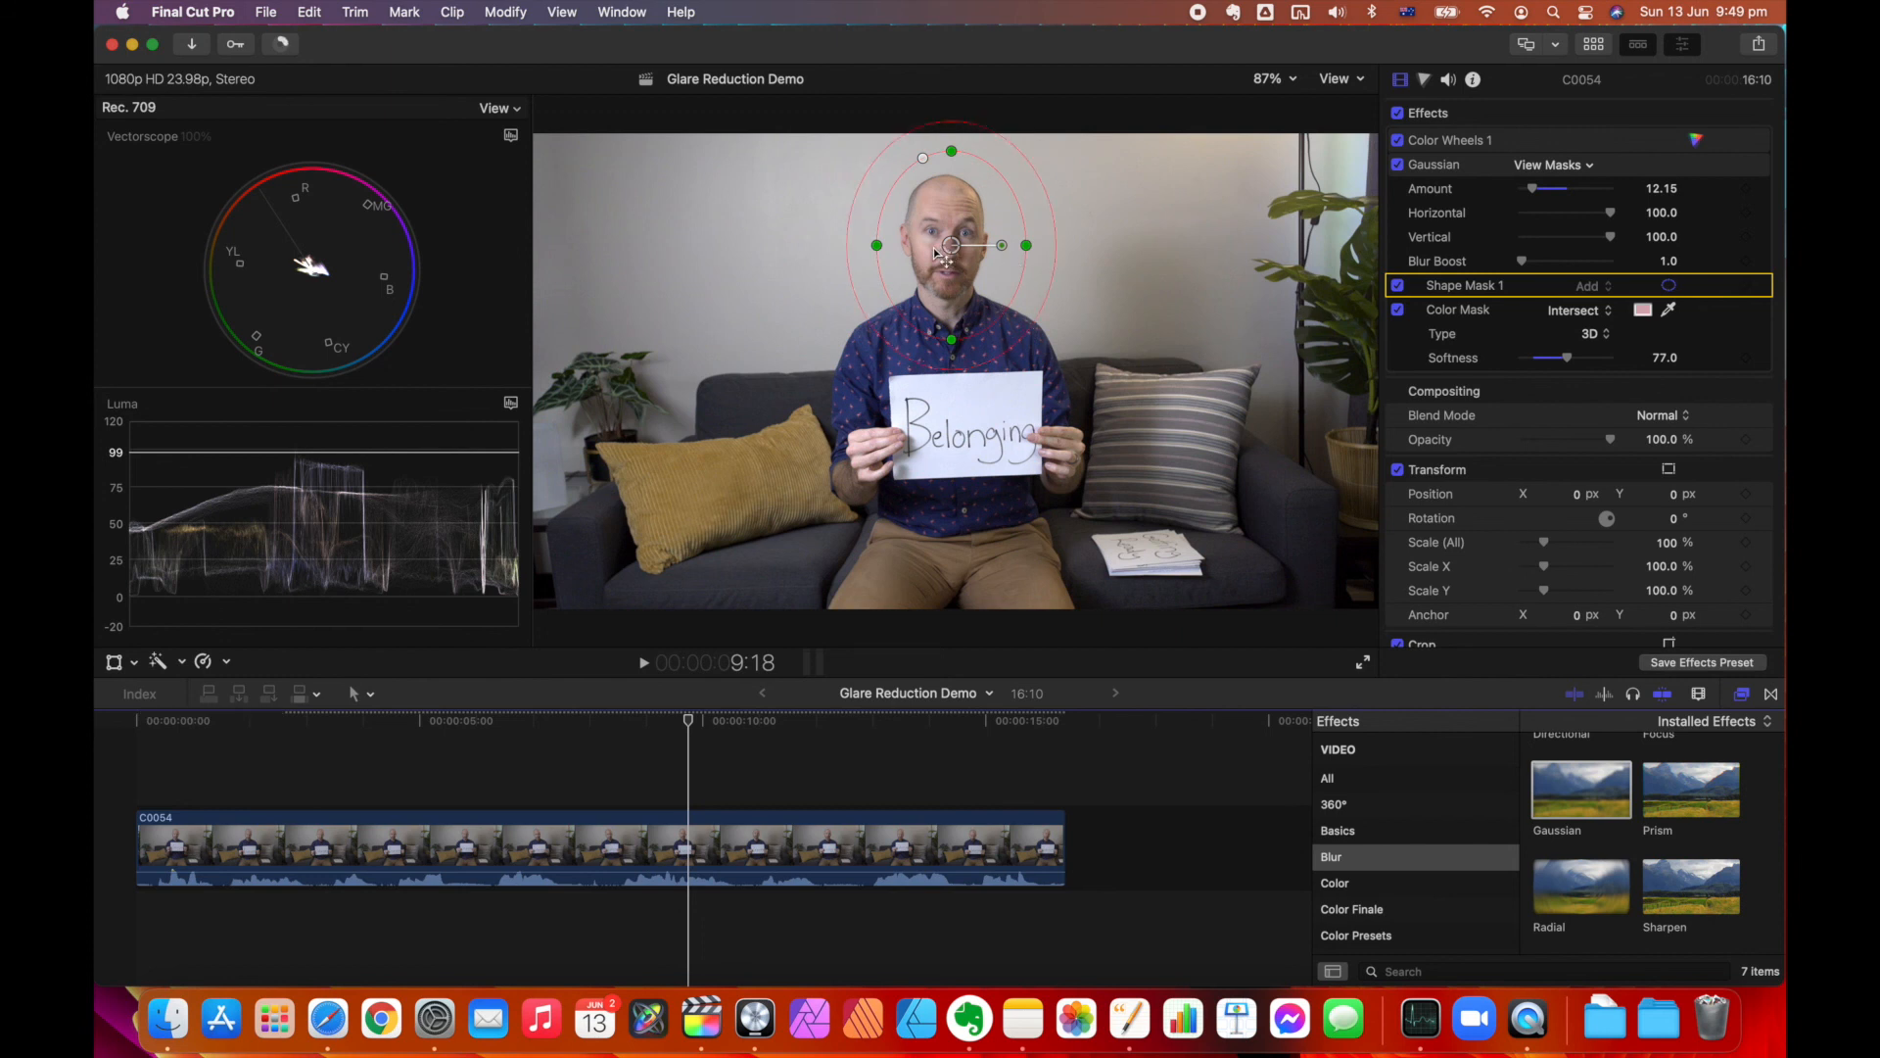
pyautogui.click(1432, 169)
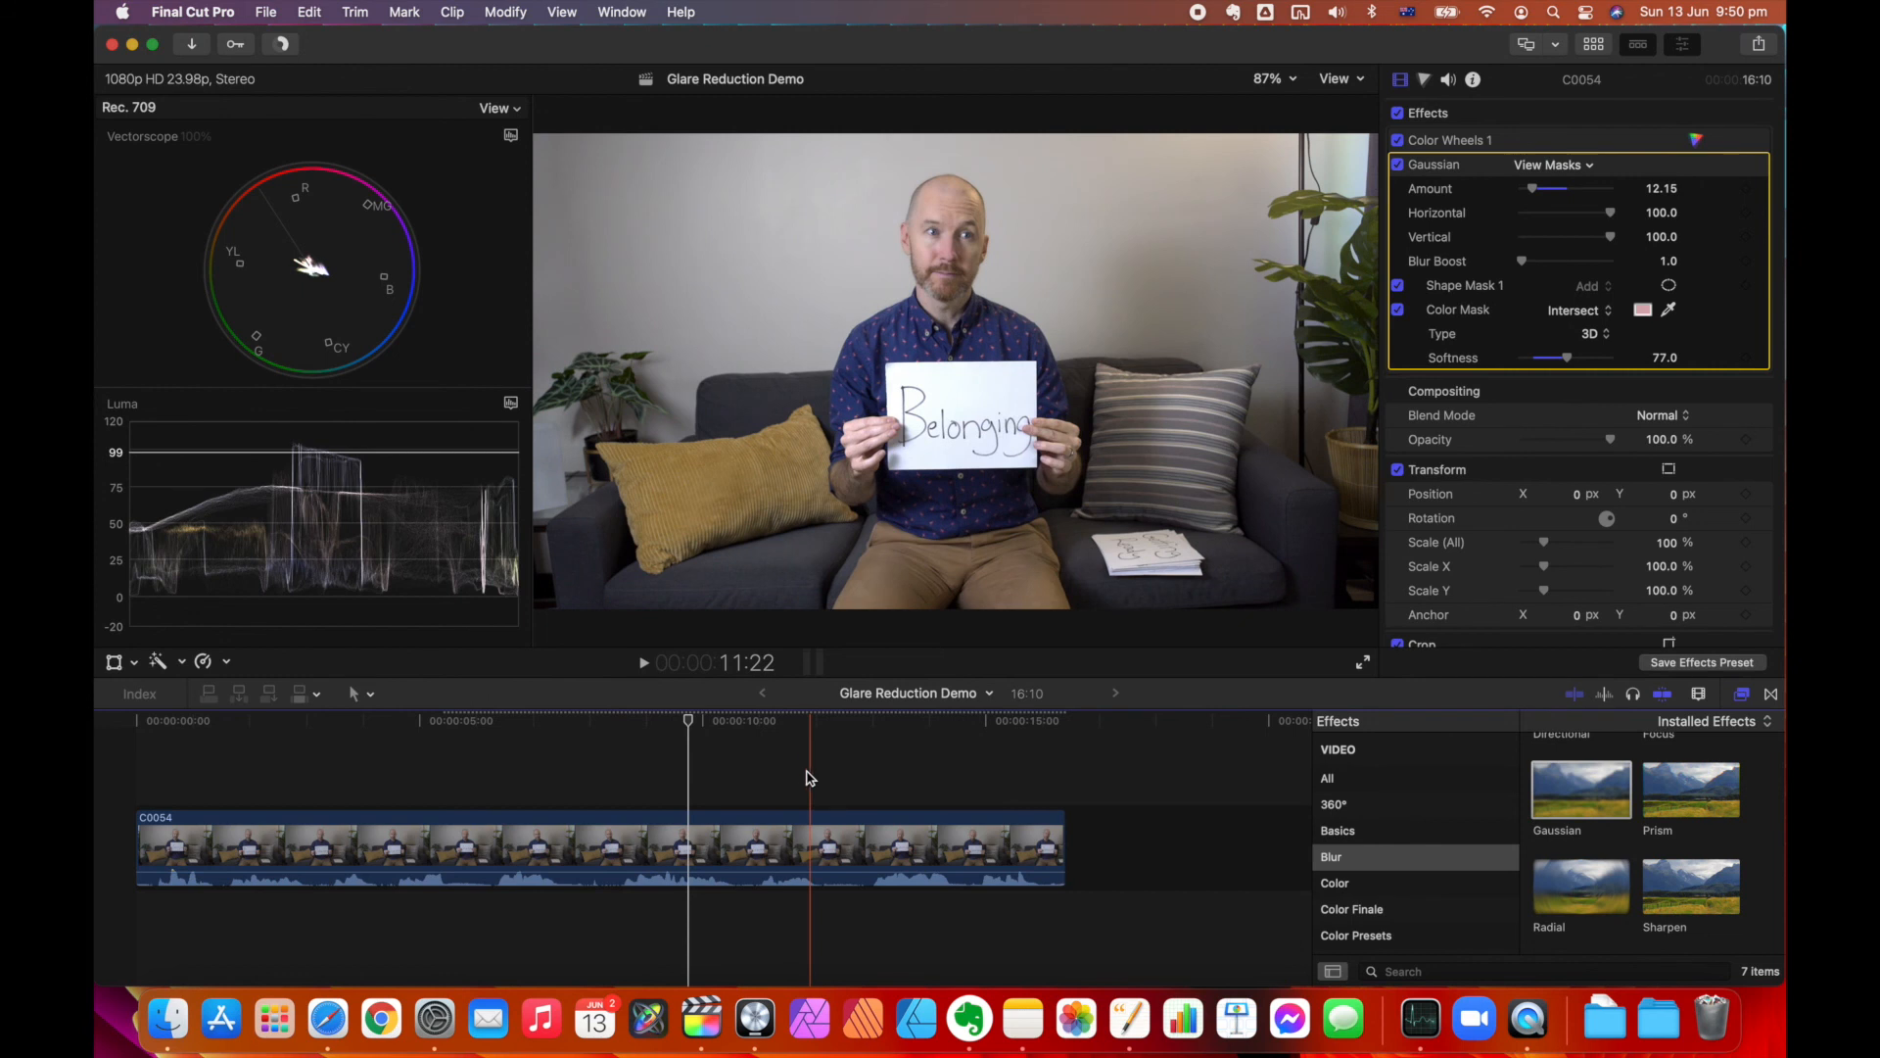
pyautogui.click(801, 734)
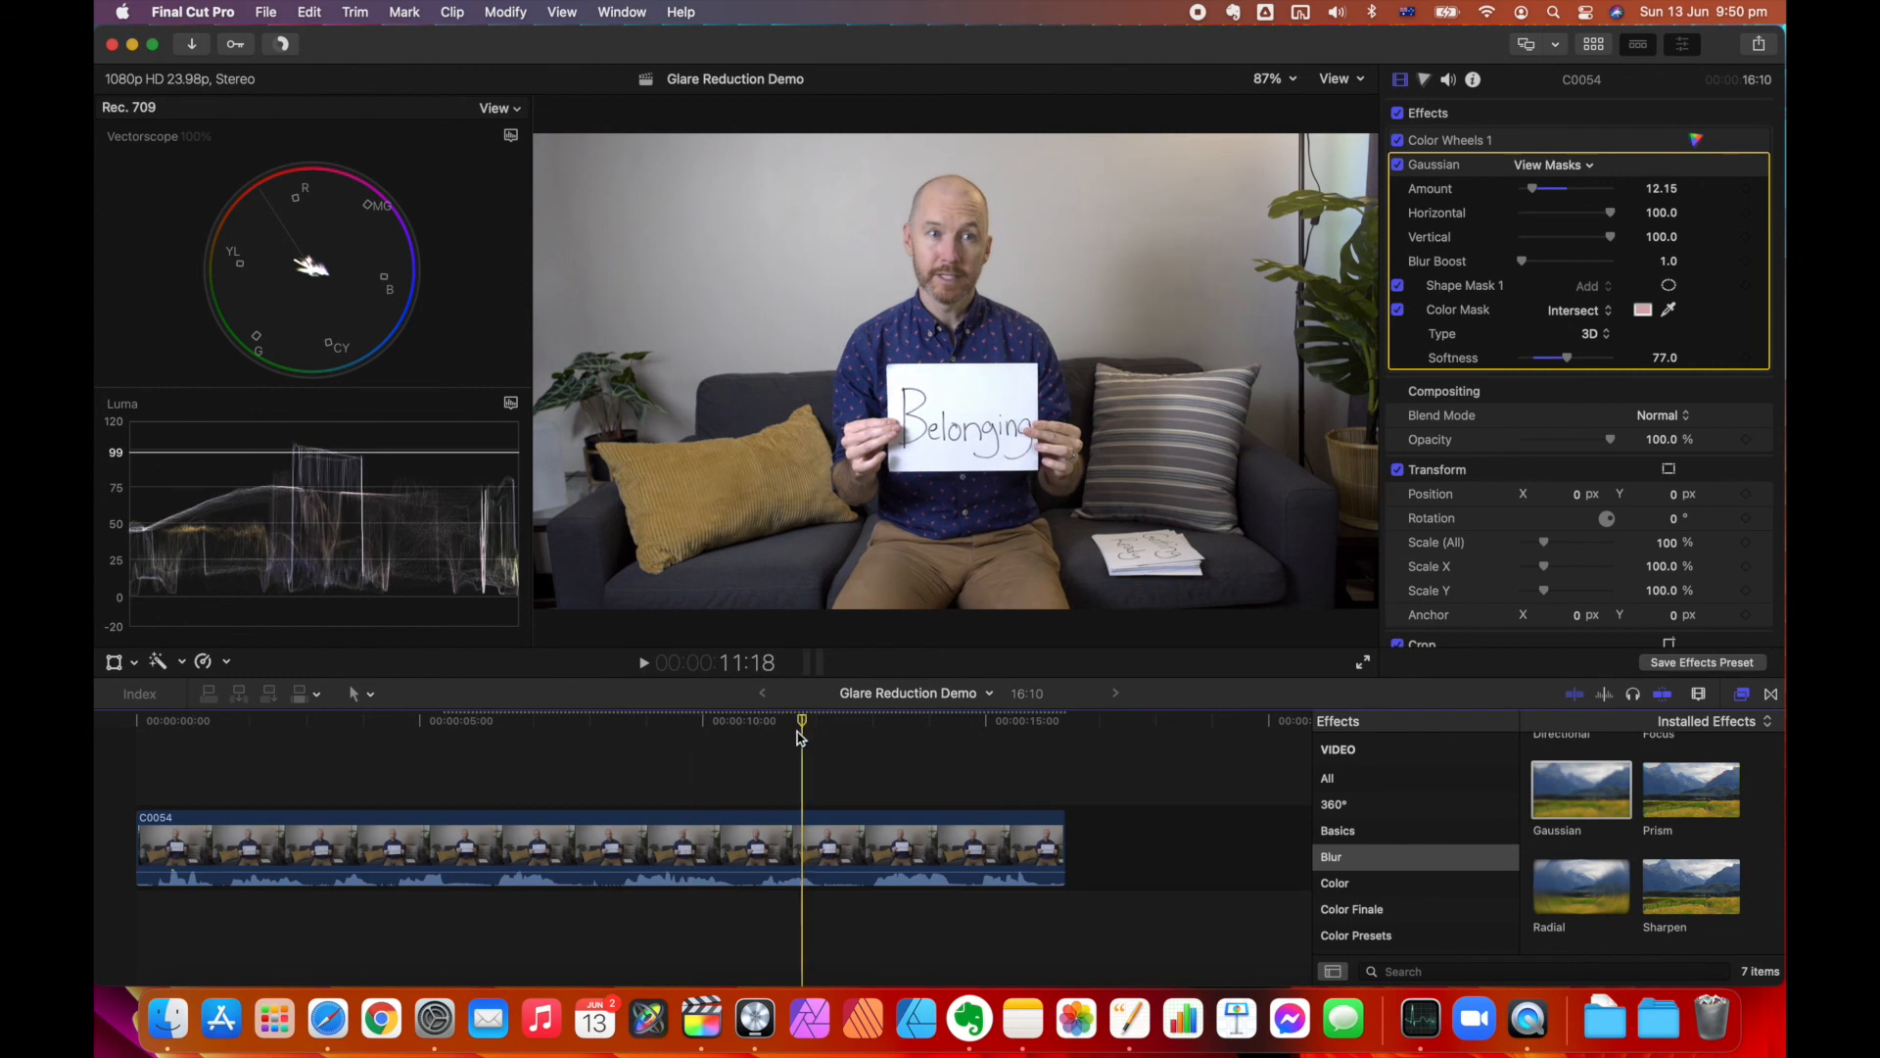
pyautogui.click(1399, 164)
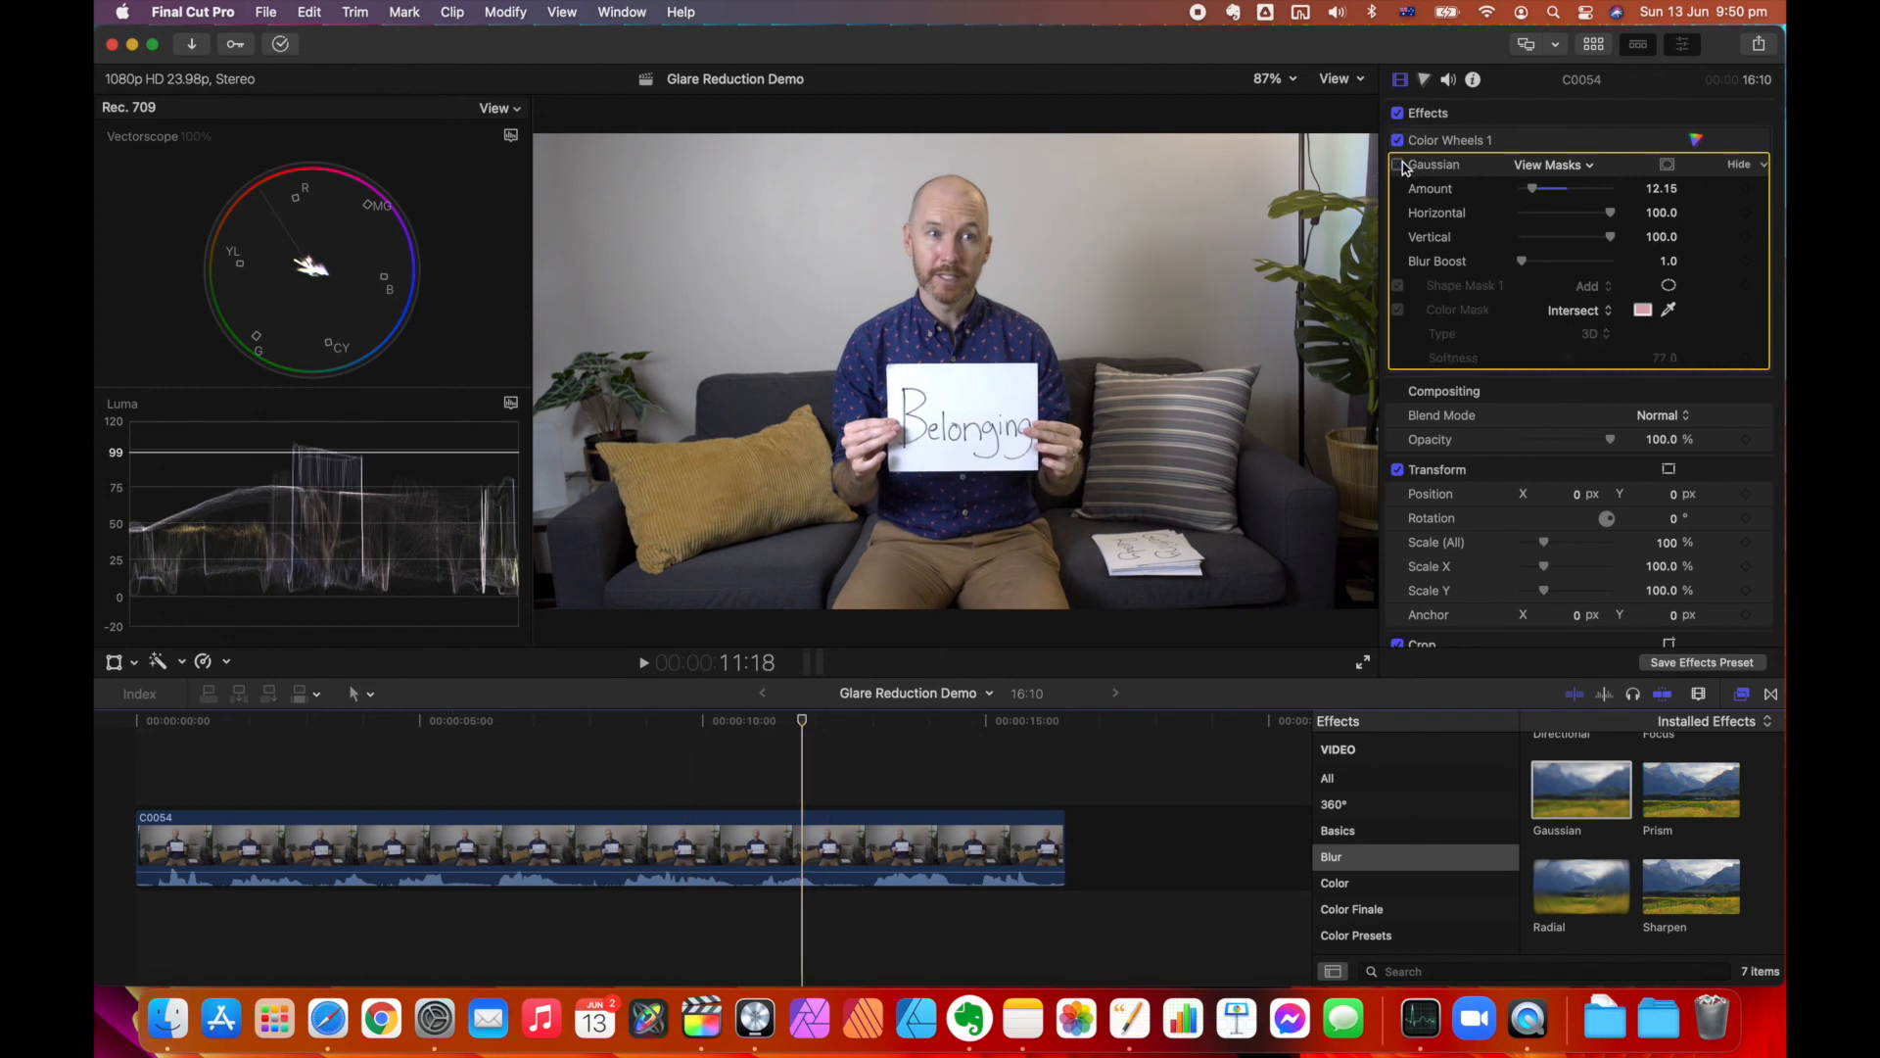
pyautogui.click(1398, 164)
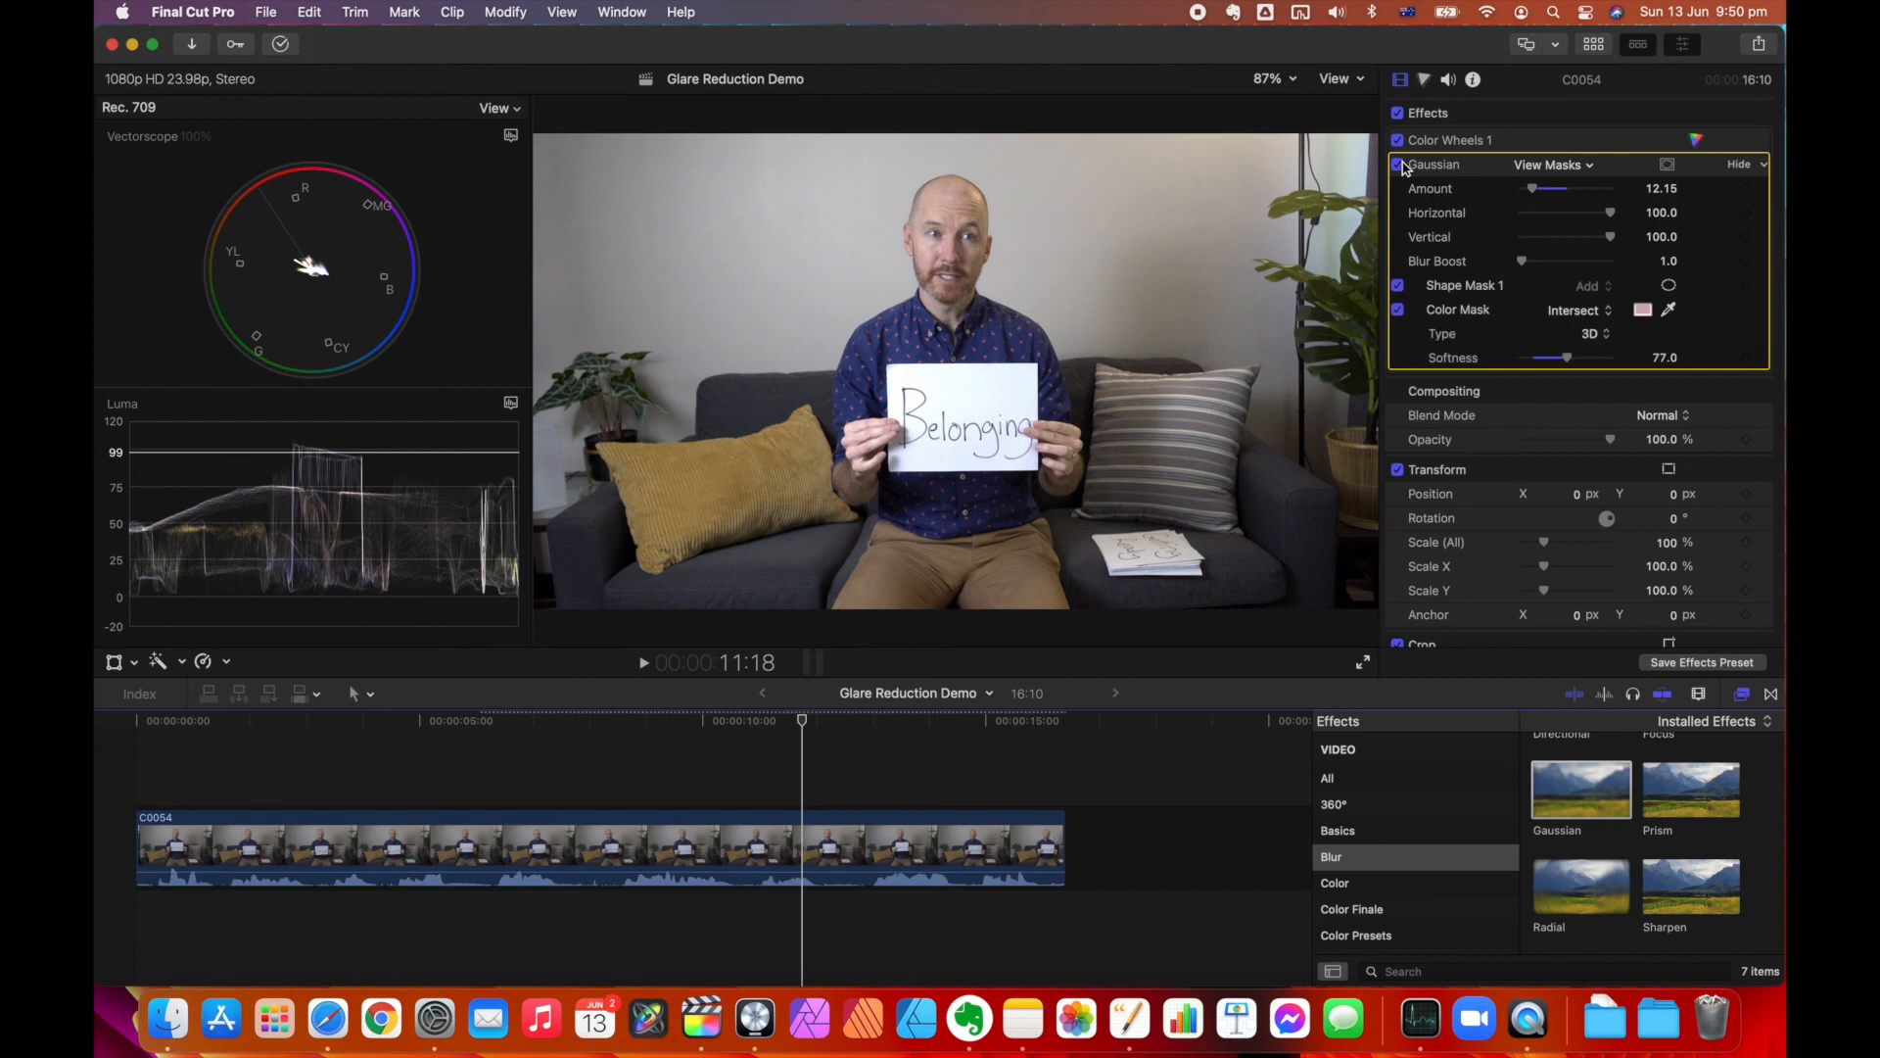